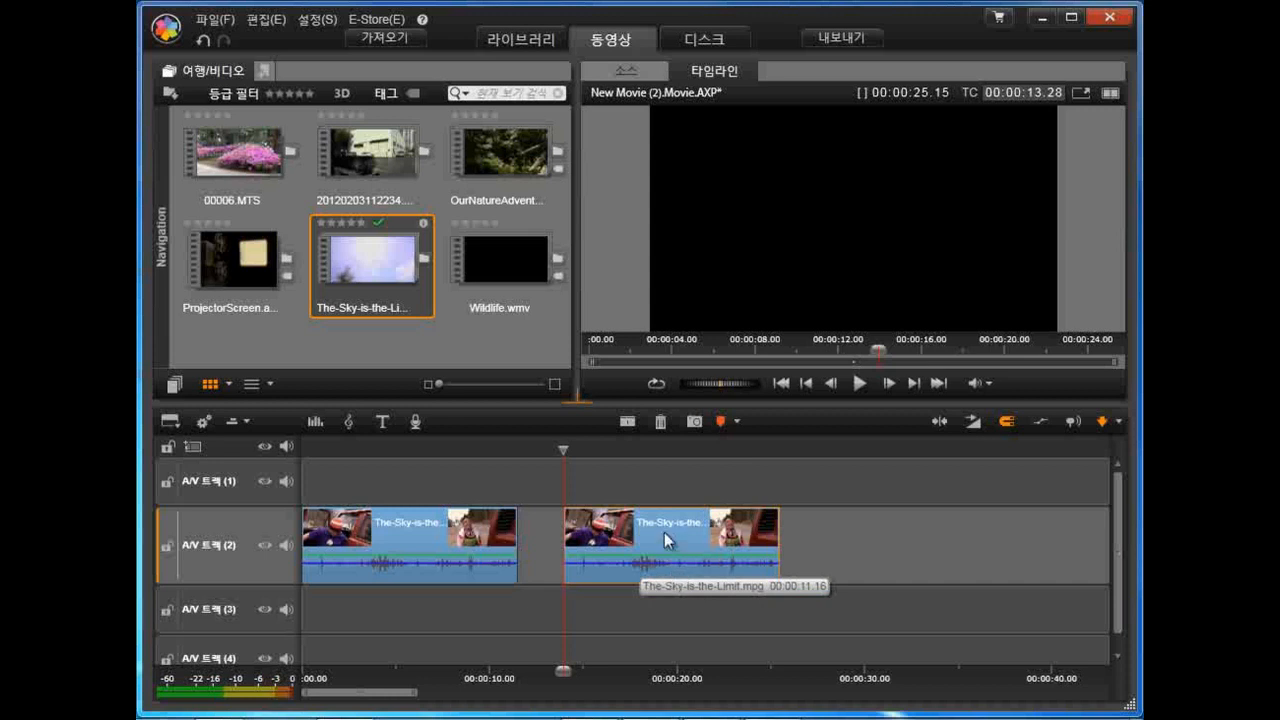
Step: Open the second clip on A/V track 2 in the Effects Editor and add the 모자이크 (mosaic) effect from the 아티스틱 category
right_click(664, 532)
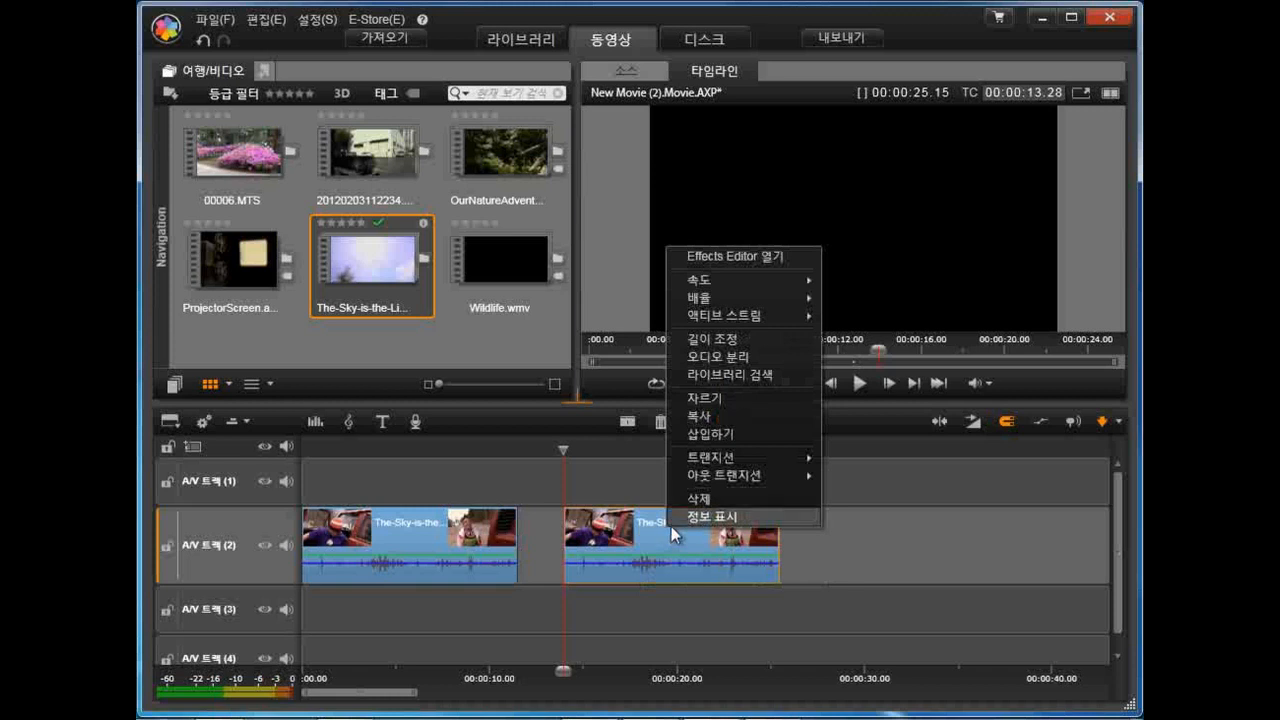
click(776, 258)
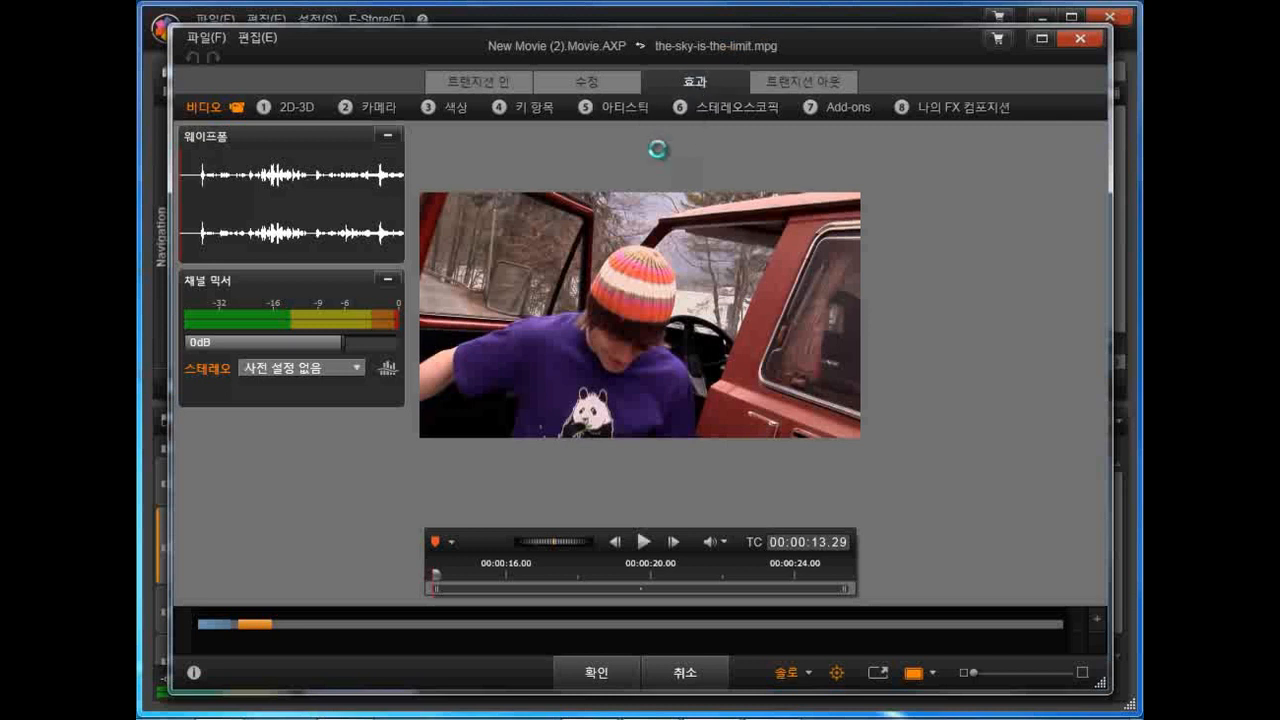
click(620, 112)
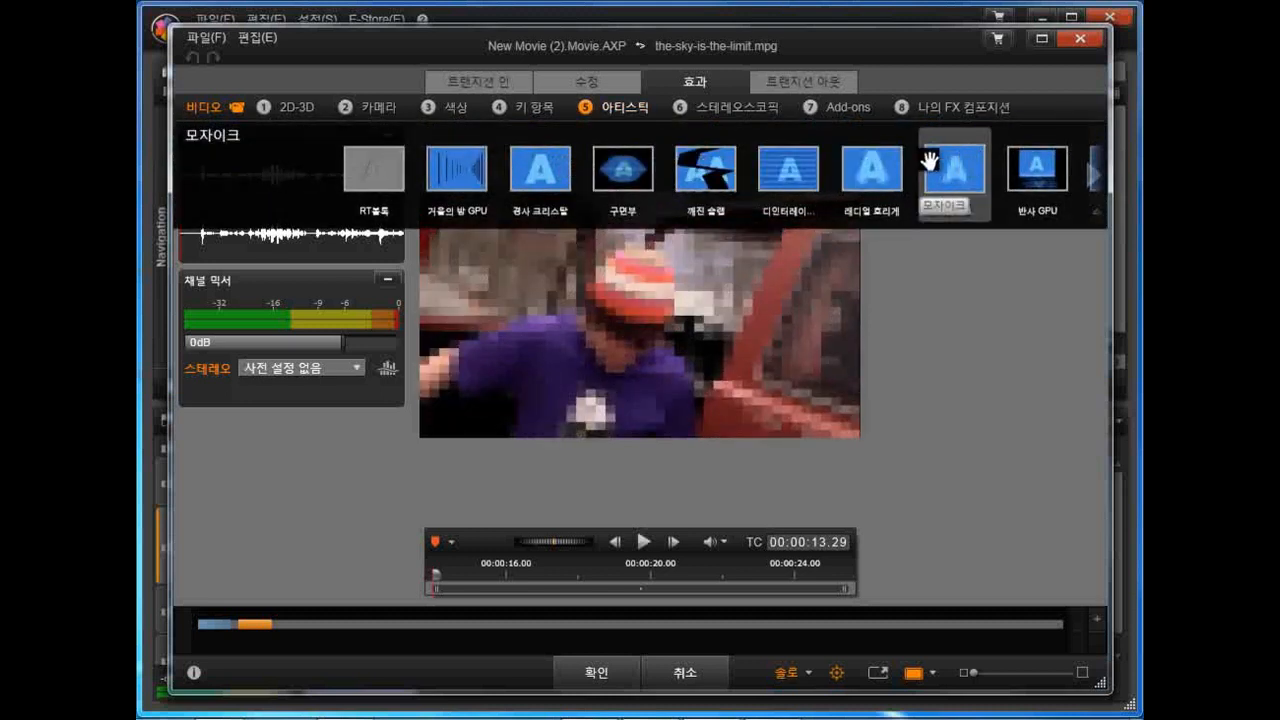
click(953, 177)
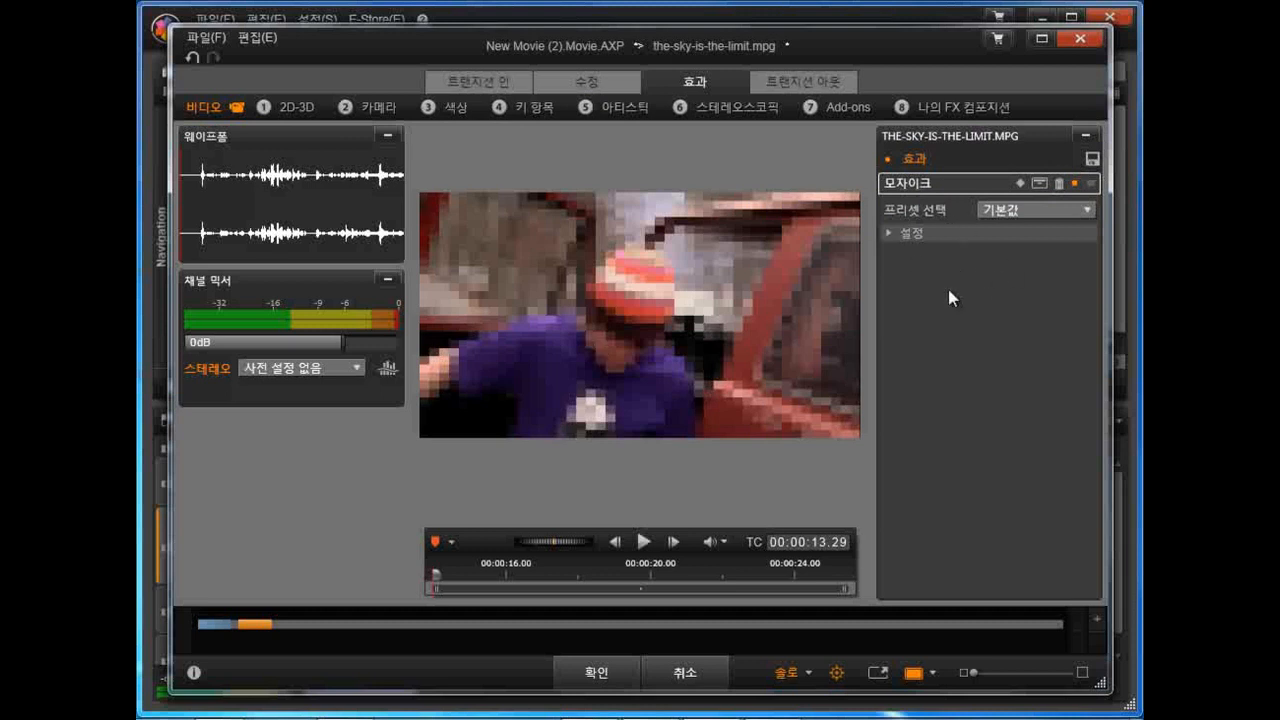
Step: Set the mosaic tile size (타일 크기) to 26, apply the effect to the second clip, and play the timeline
click(890, 233)
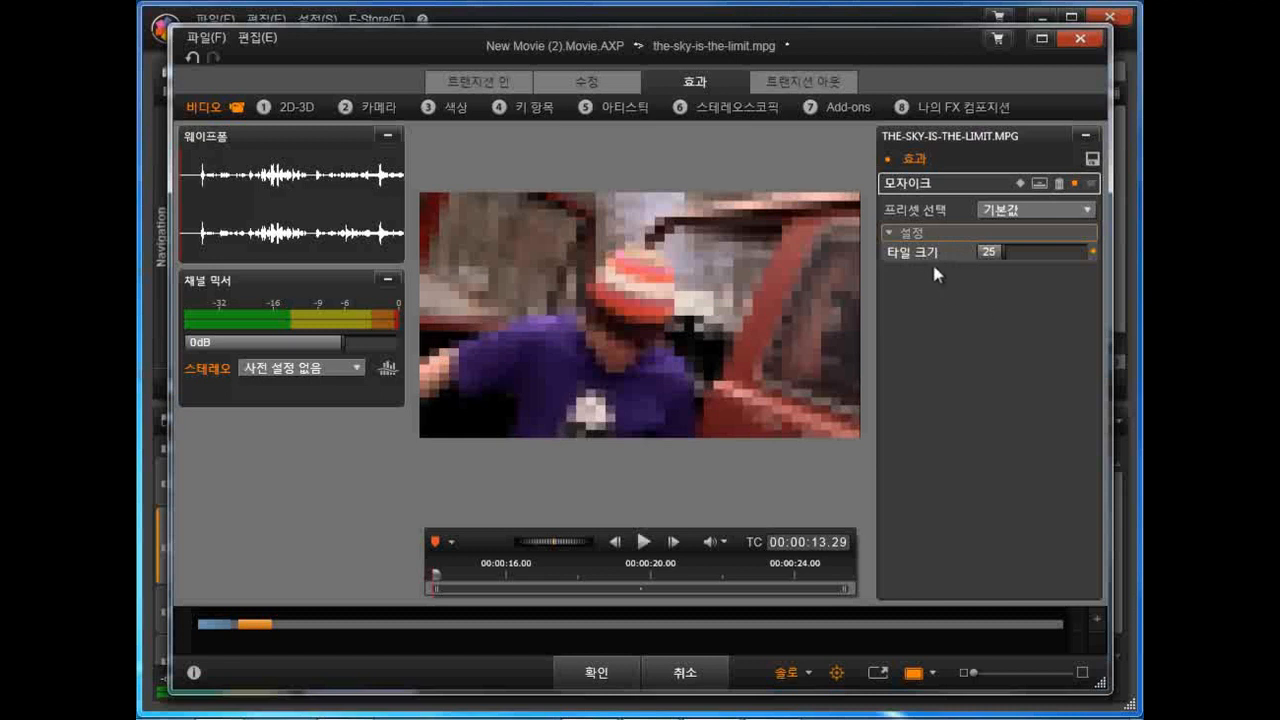
mouse_move(1000, 252)
mouse_down()
mouse_move(1049, 251)
mouse_move(988, 251)
mouse_move(1003, 251)
mouse_up()
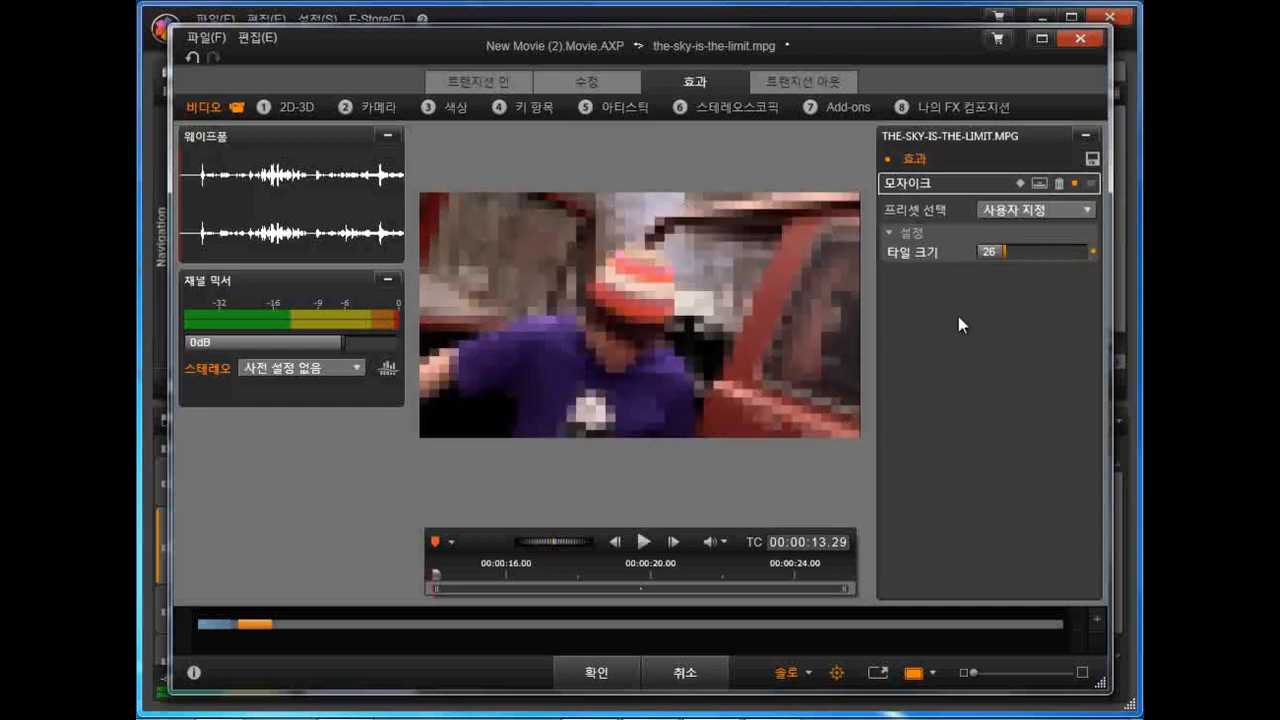
click(608, 675)
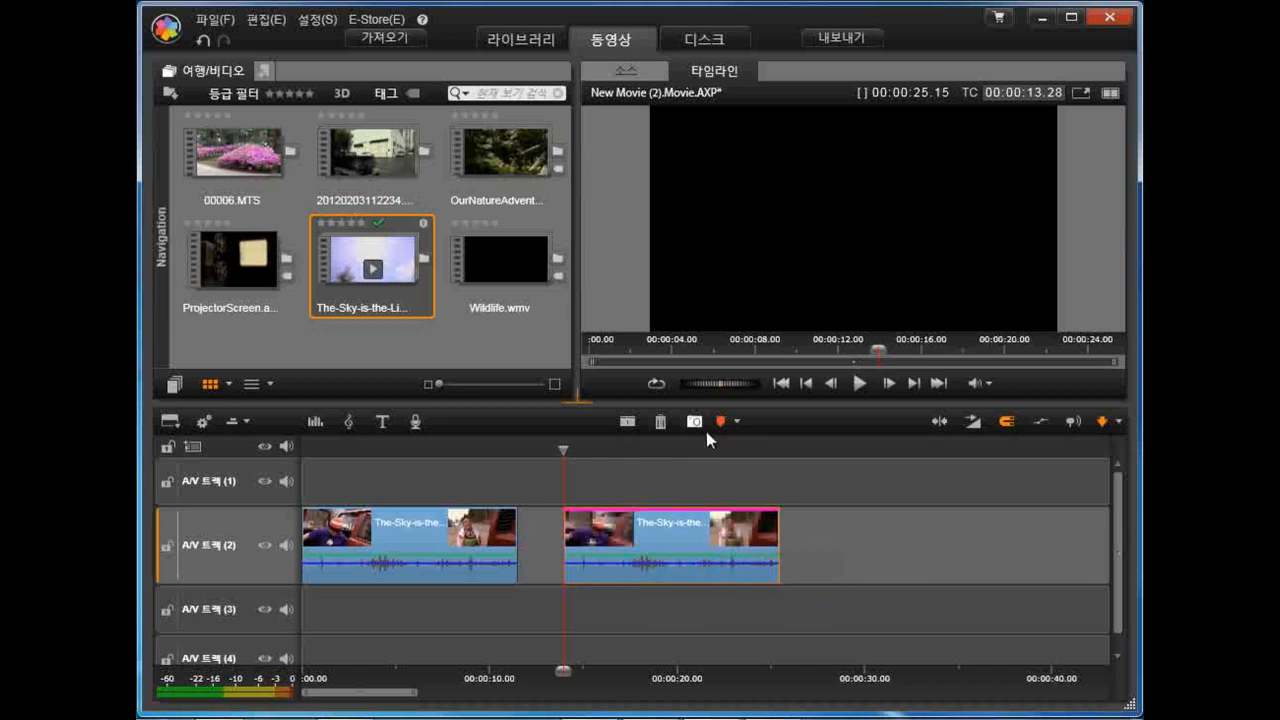
click(859, 384)
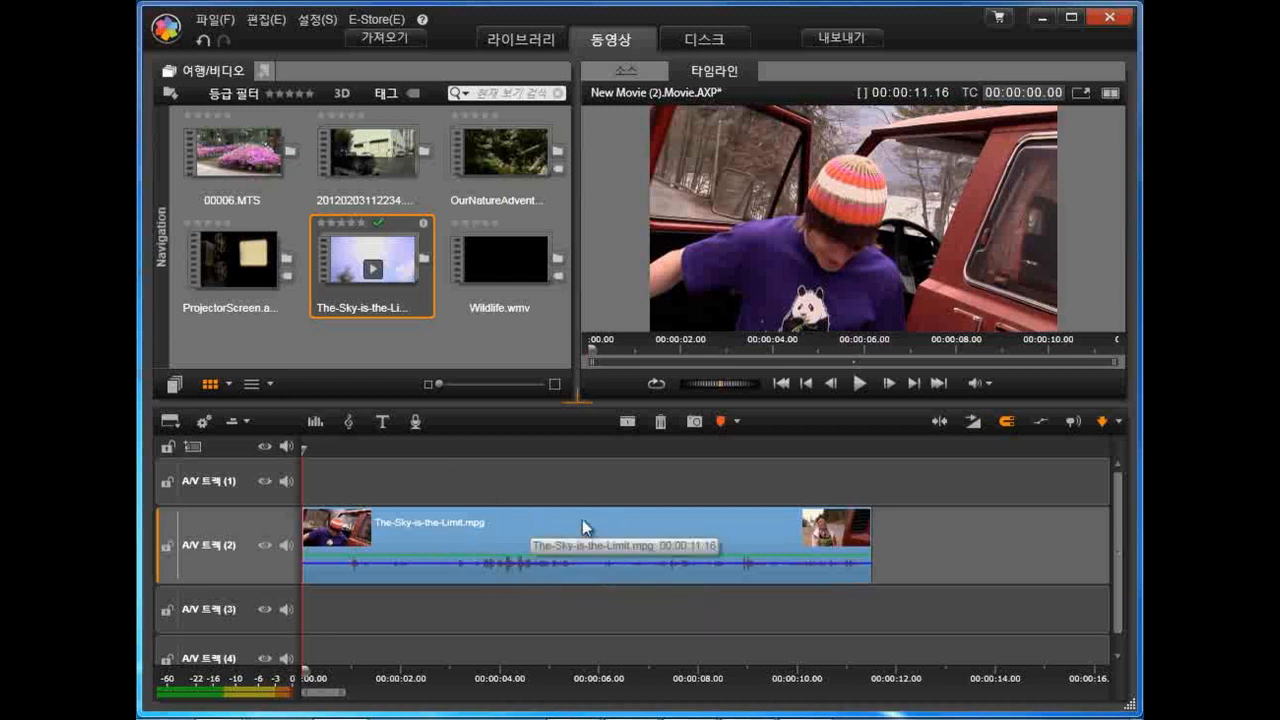
Step: Copy the The-Sky-is-the-Limit clip from A/V track 2 to A/V track 1, aligned directly above the original
click(523, 540)
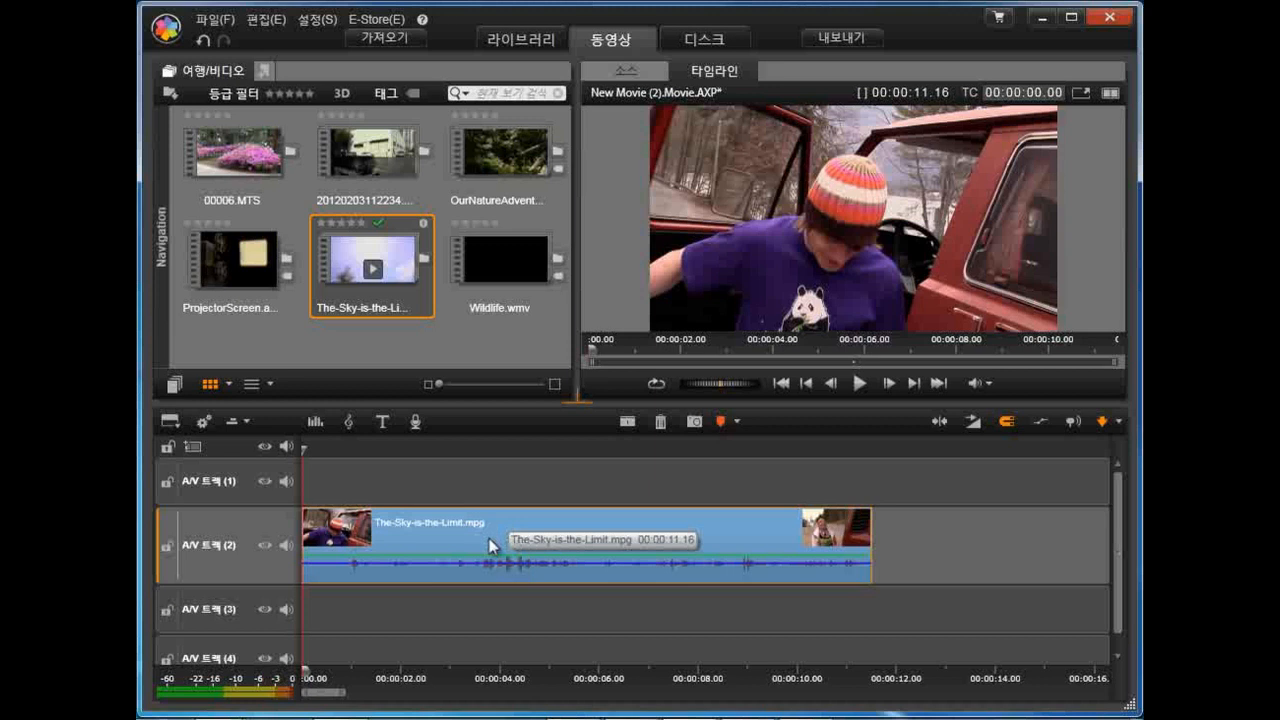
drag(490, 545, 487, 497)
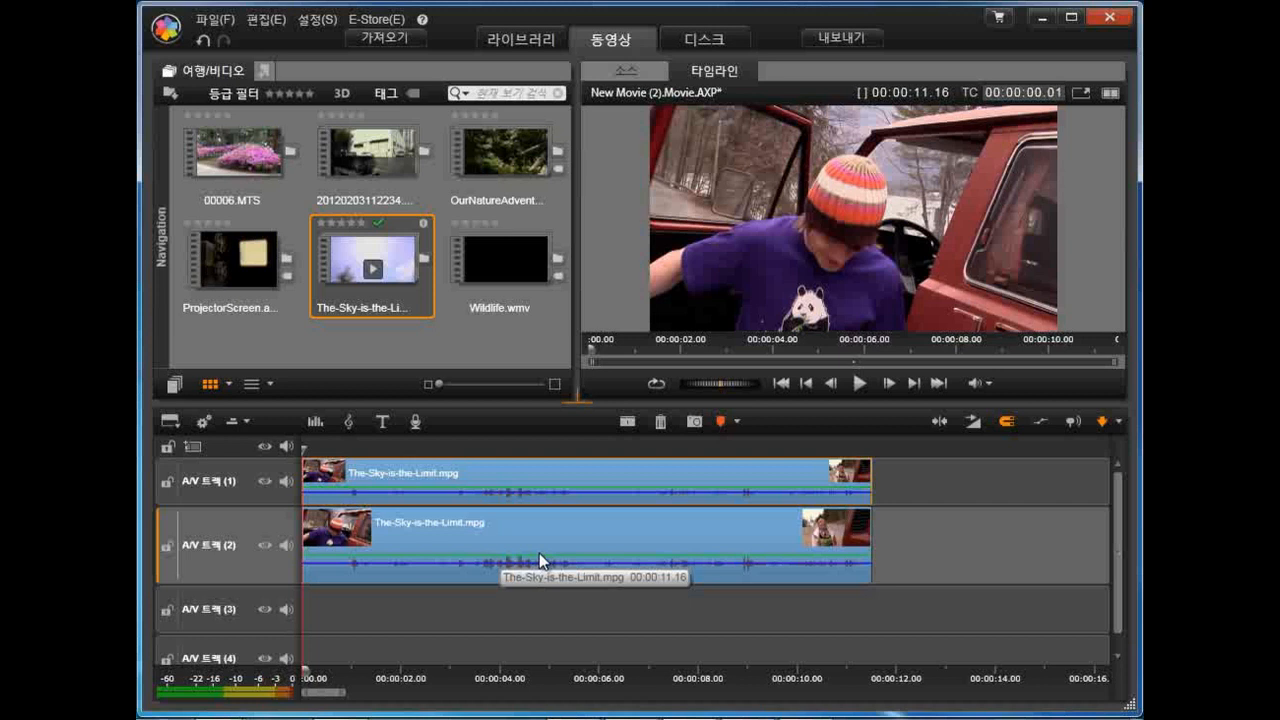
Step: Add the 모자이크 (mosaic) effect to the A/V track 1 clip in the Effects Editor and set its tile size to 21
right_click(493, 473)
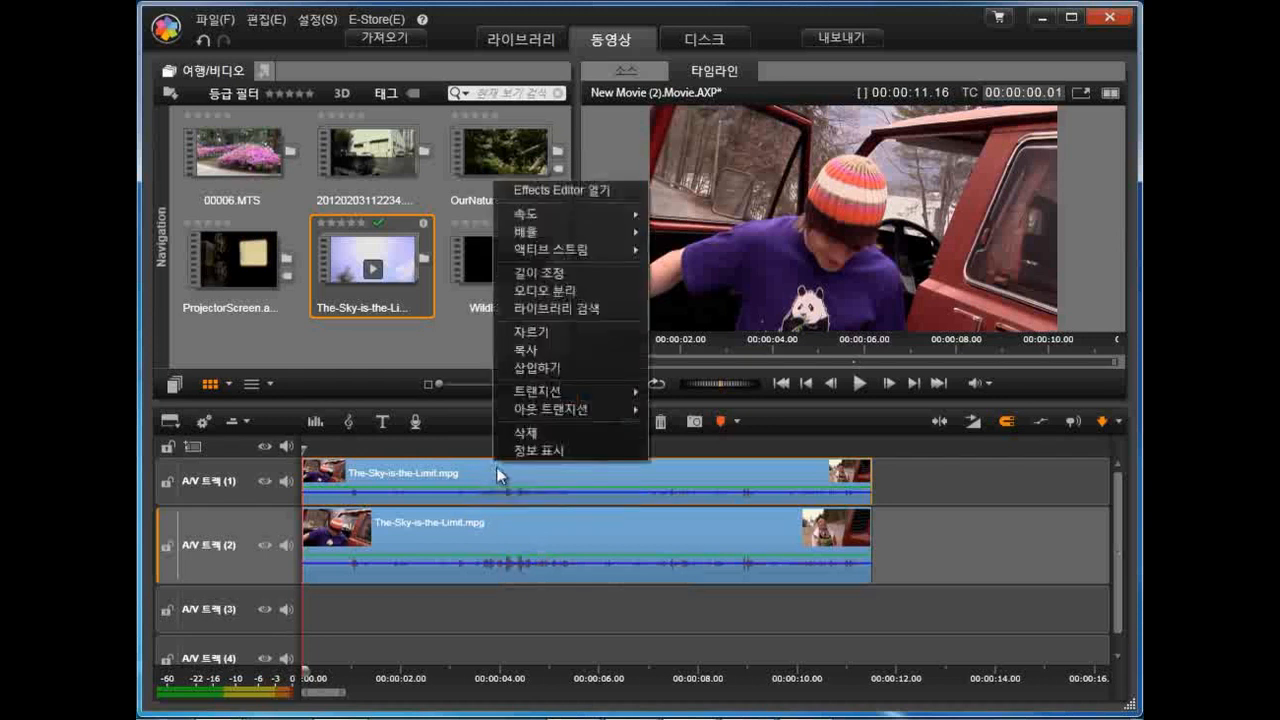
click(618, 190)
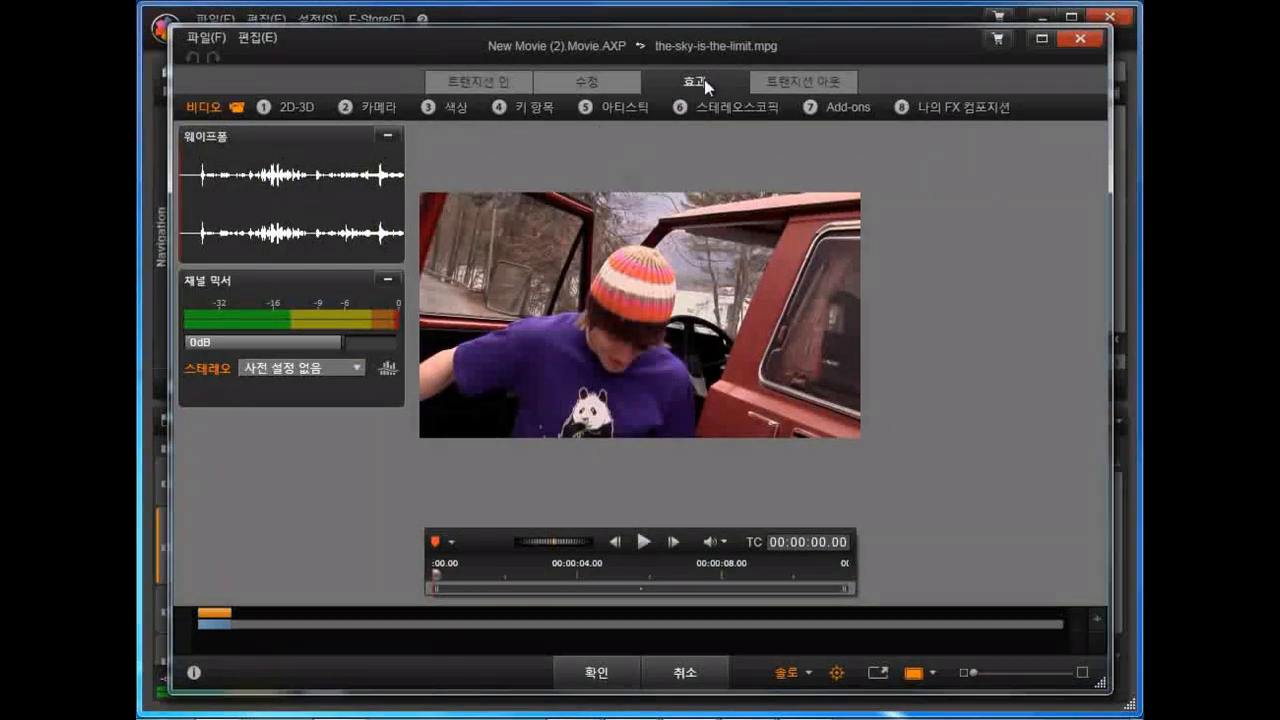
click(699, 105)
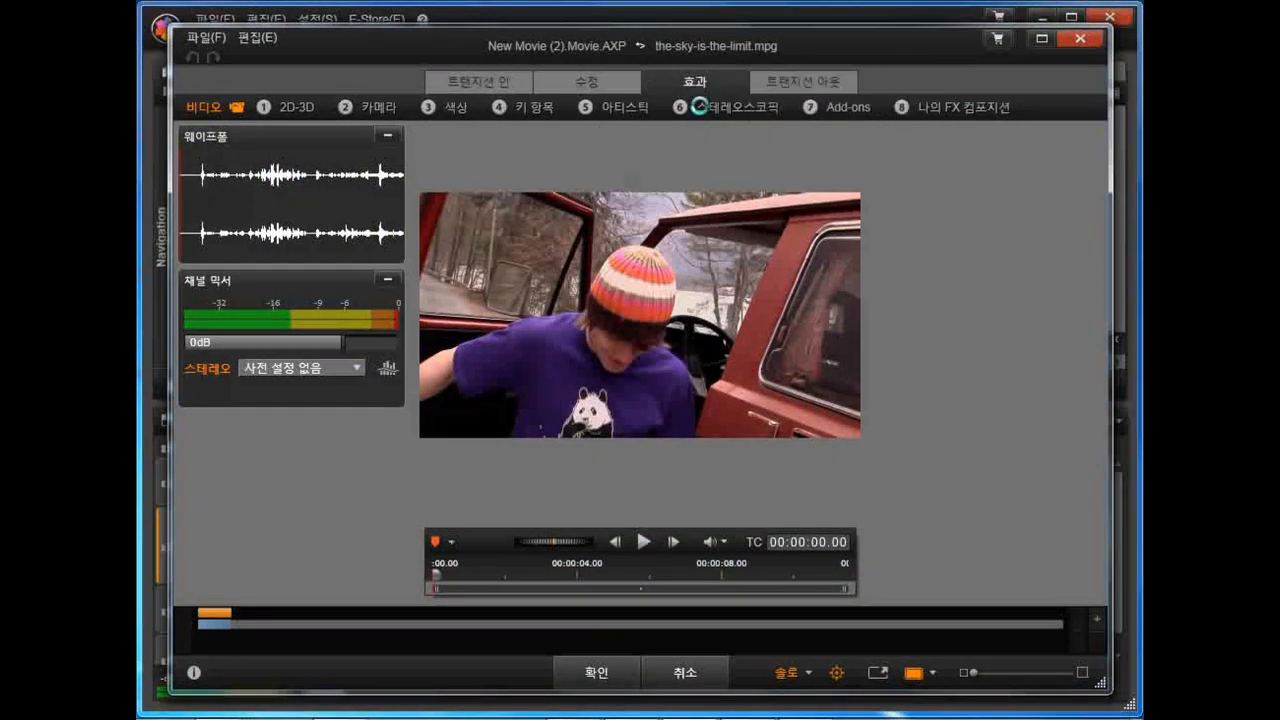
click(623, 108)
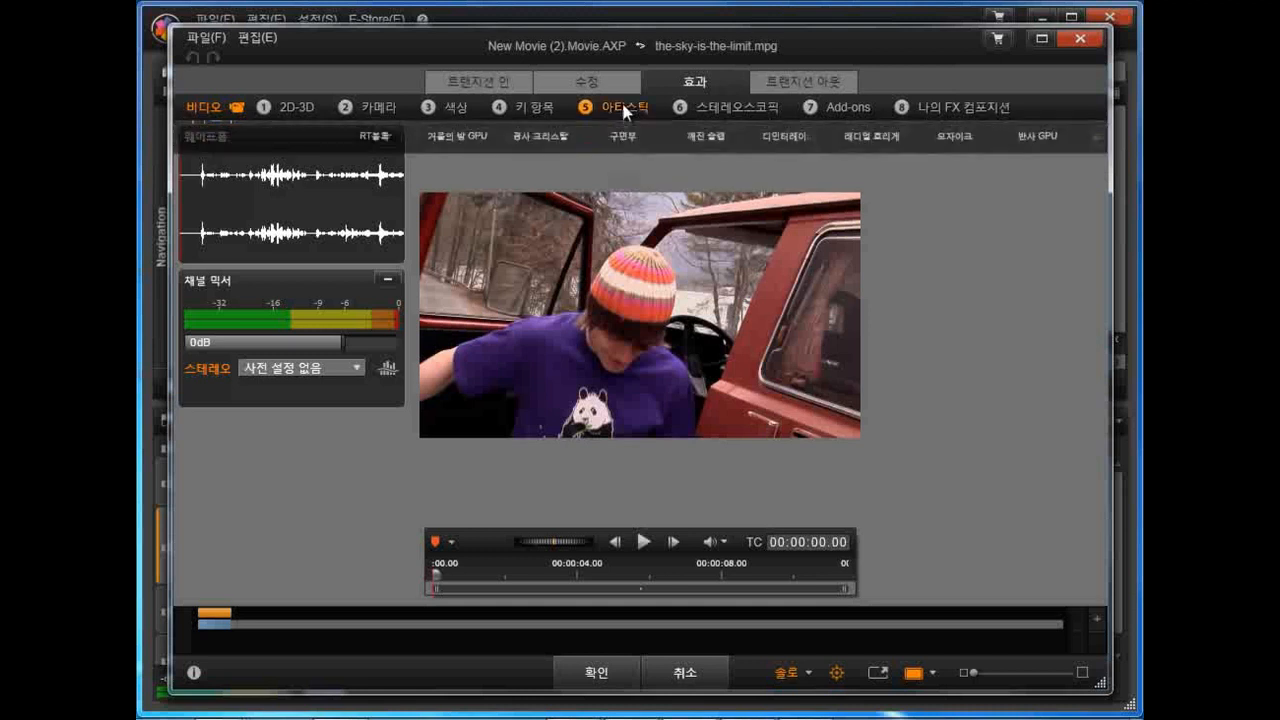
click(958, 175)
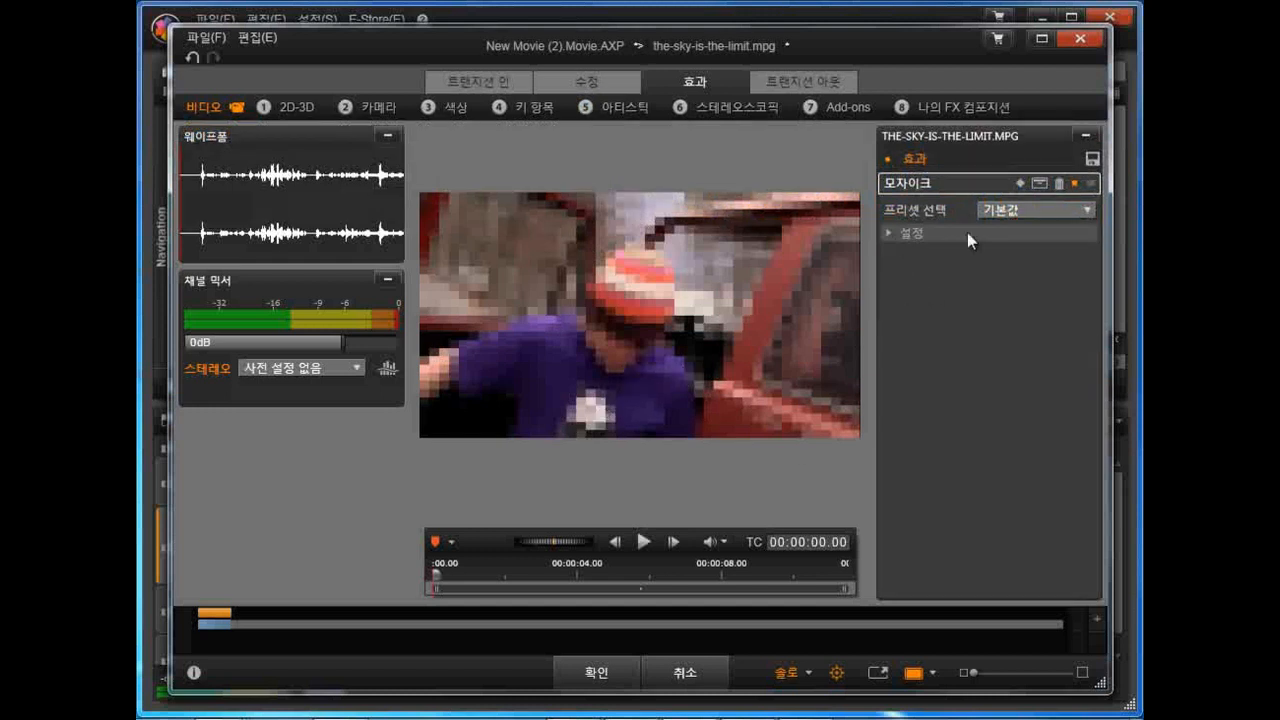
click(892, 234)
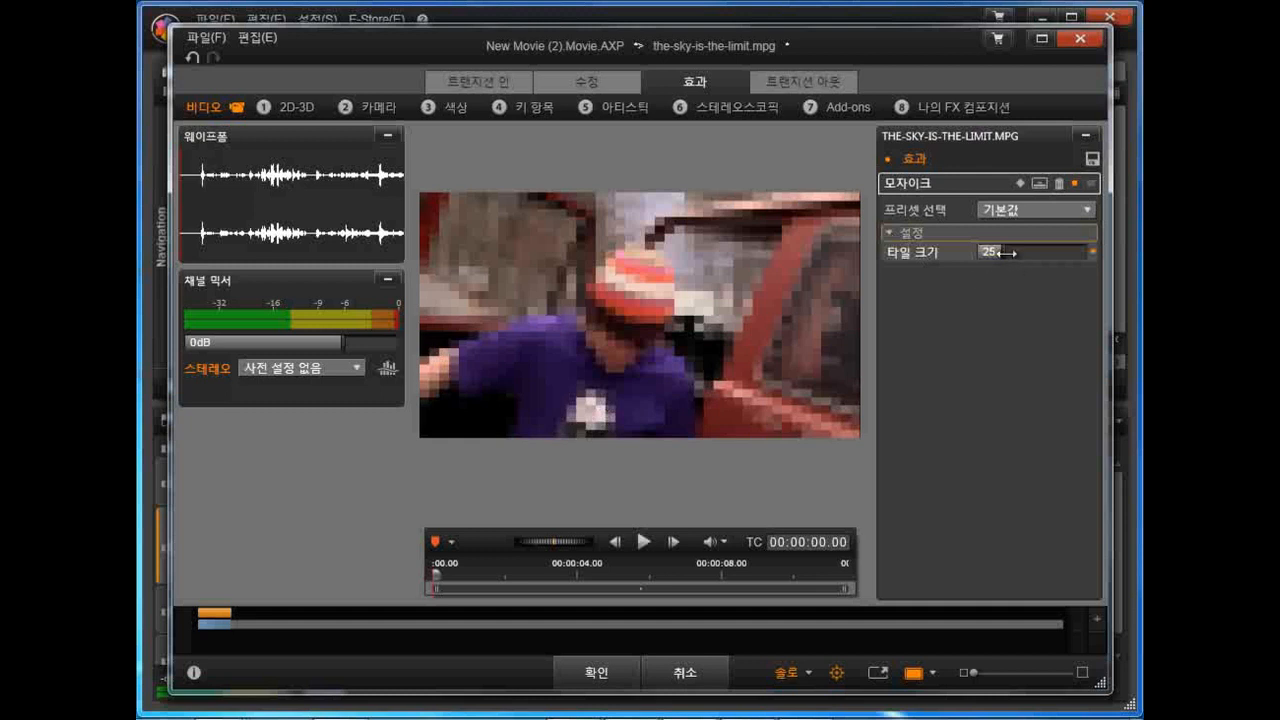
mouse_move(1005, 253)
mouse_down()
mouse_move(1028, 251)
mouse_move(1010, 254)
mouse_up()
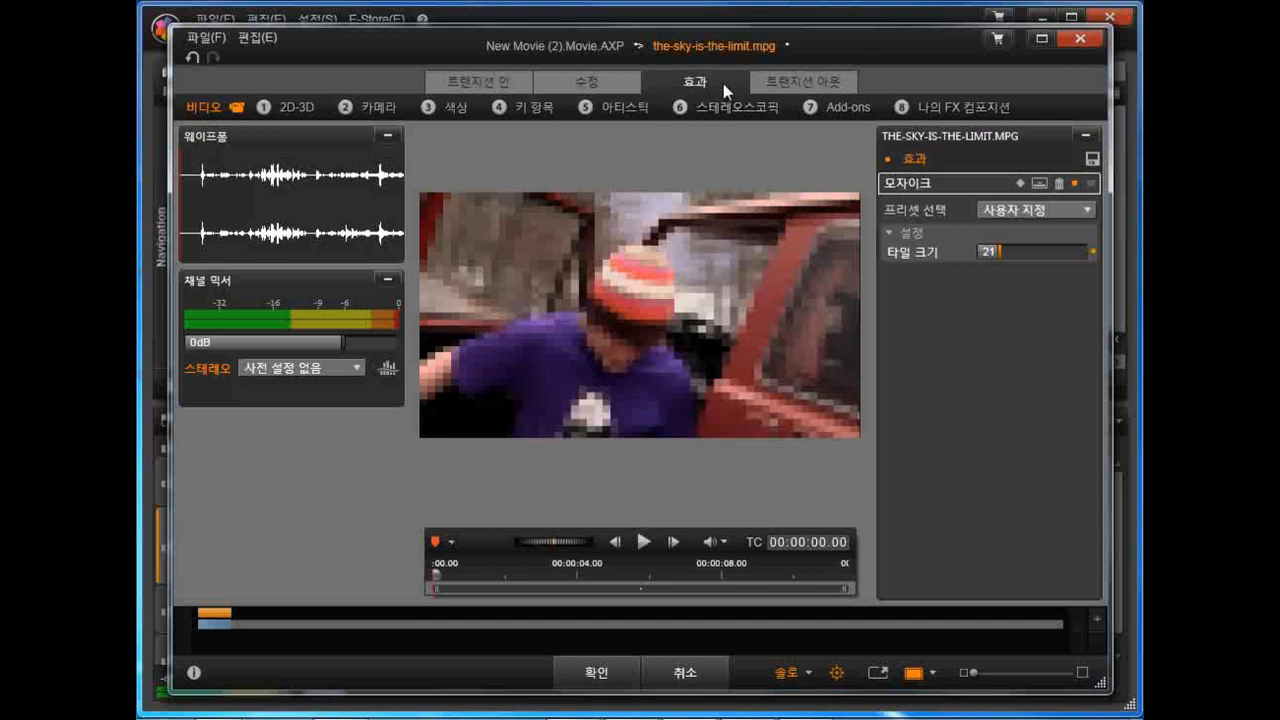
Step: Add the 2D 편집기 고급 (advanced 2D editor) effect to the mosaic clip and set its preset to 사전 설정 없음
click(294, 108)
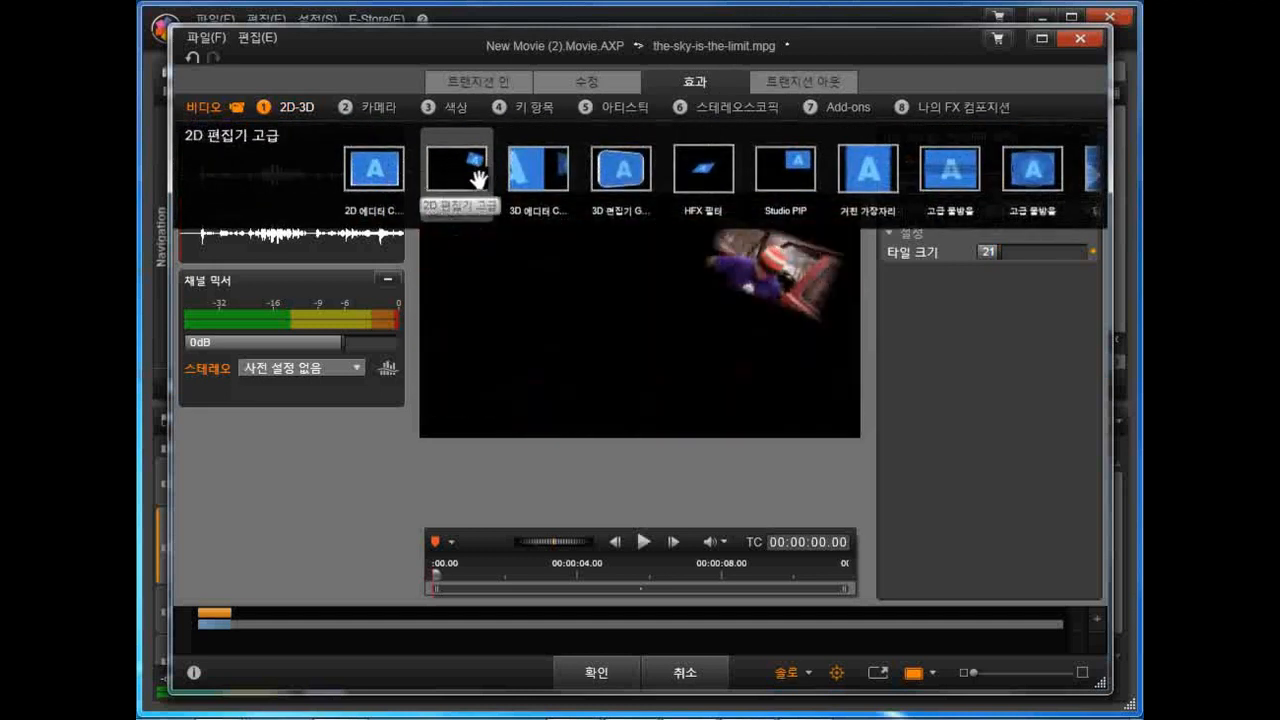
click(478, 178)
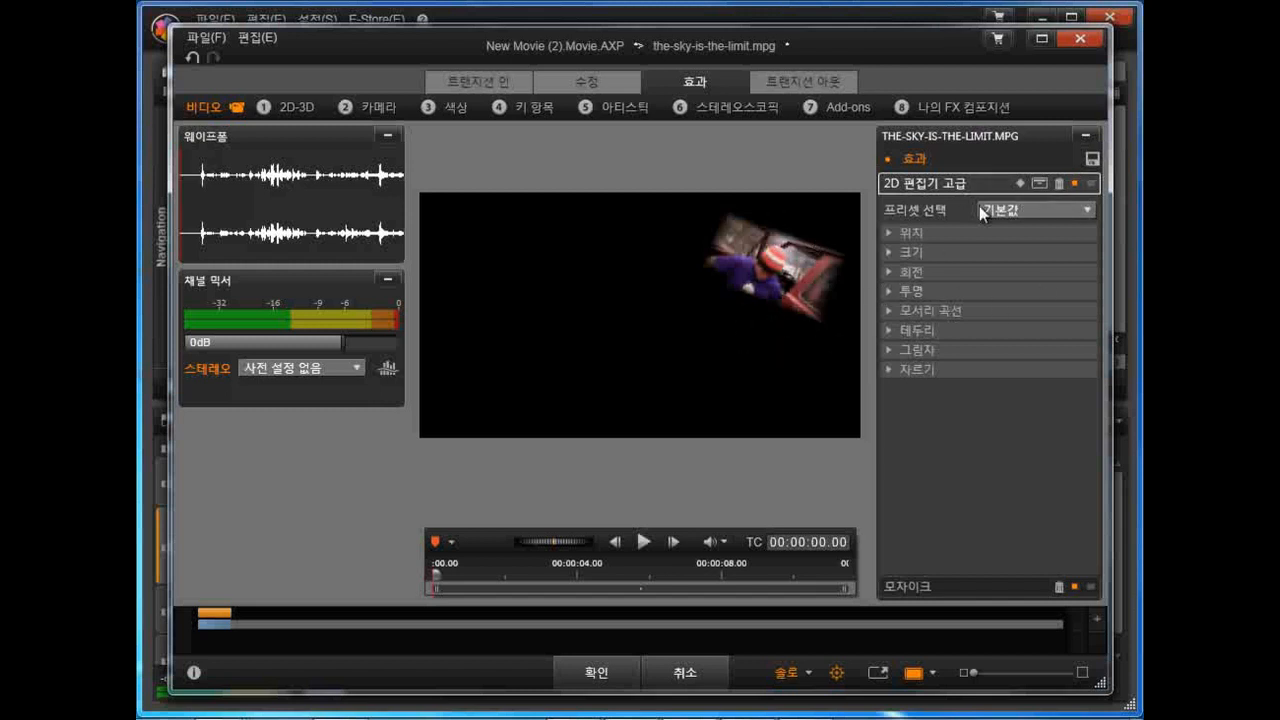
click(1047, 217)
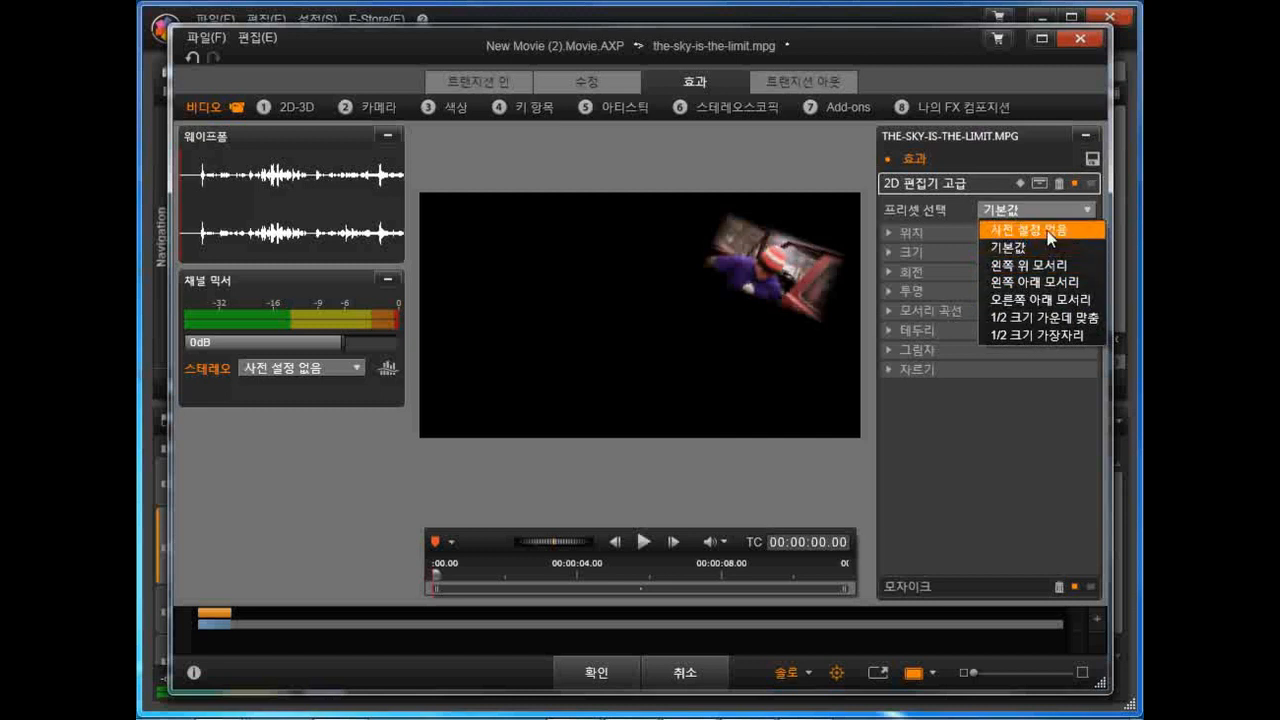
click(1050, 230)
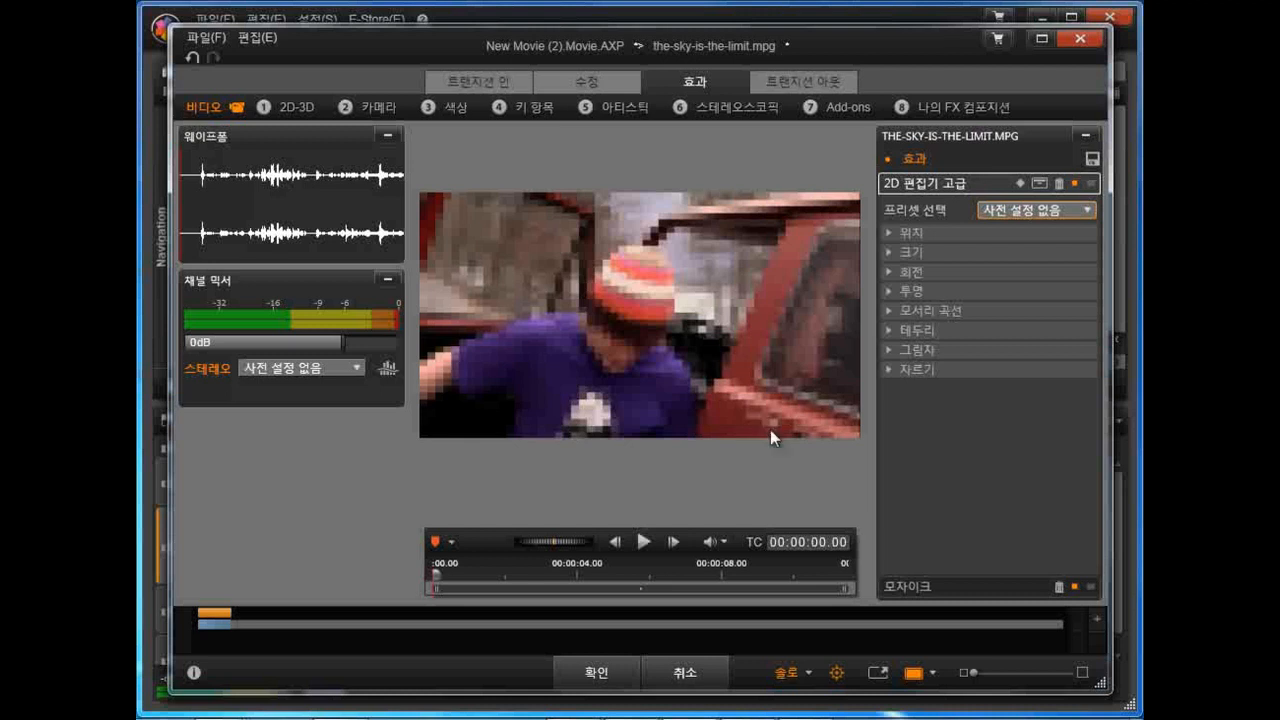
Step: Enable keyframes for the advanced 2D editor effect, scrub through the clip, and return to the first keyframe
click(1019, 181)
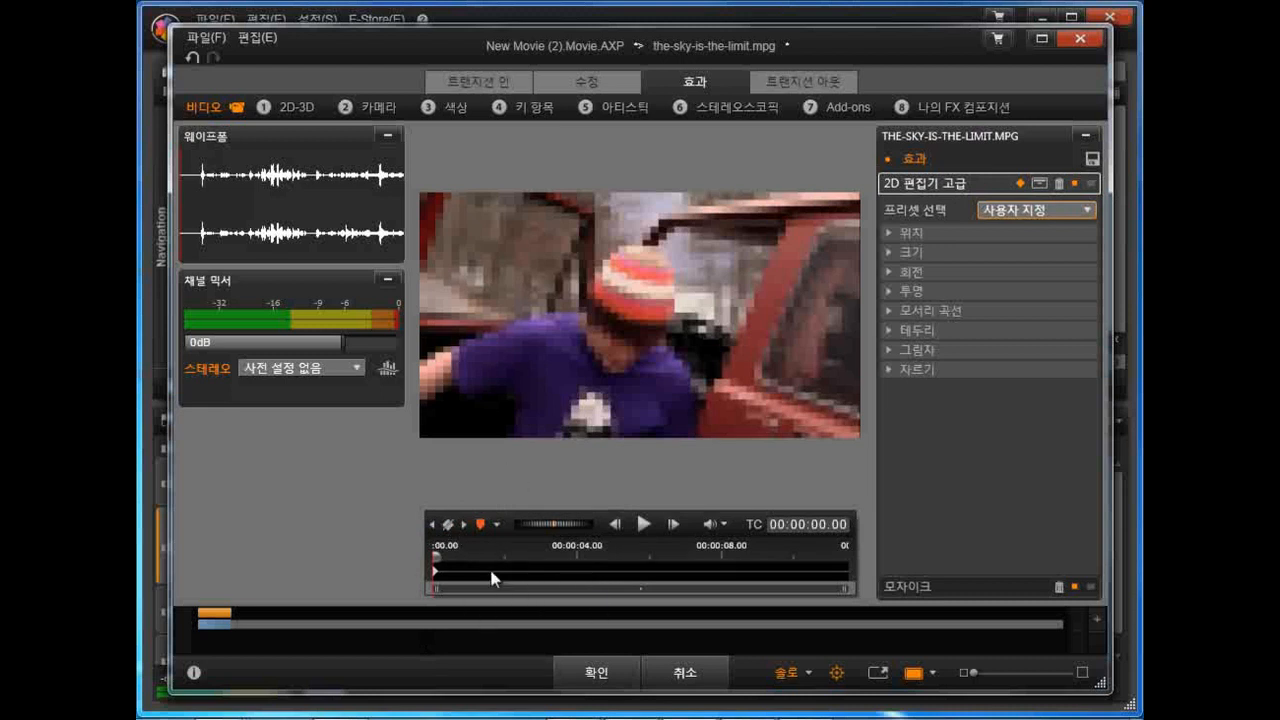
drag(435, 557, 836, 553)
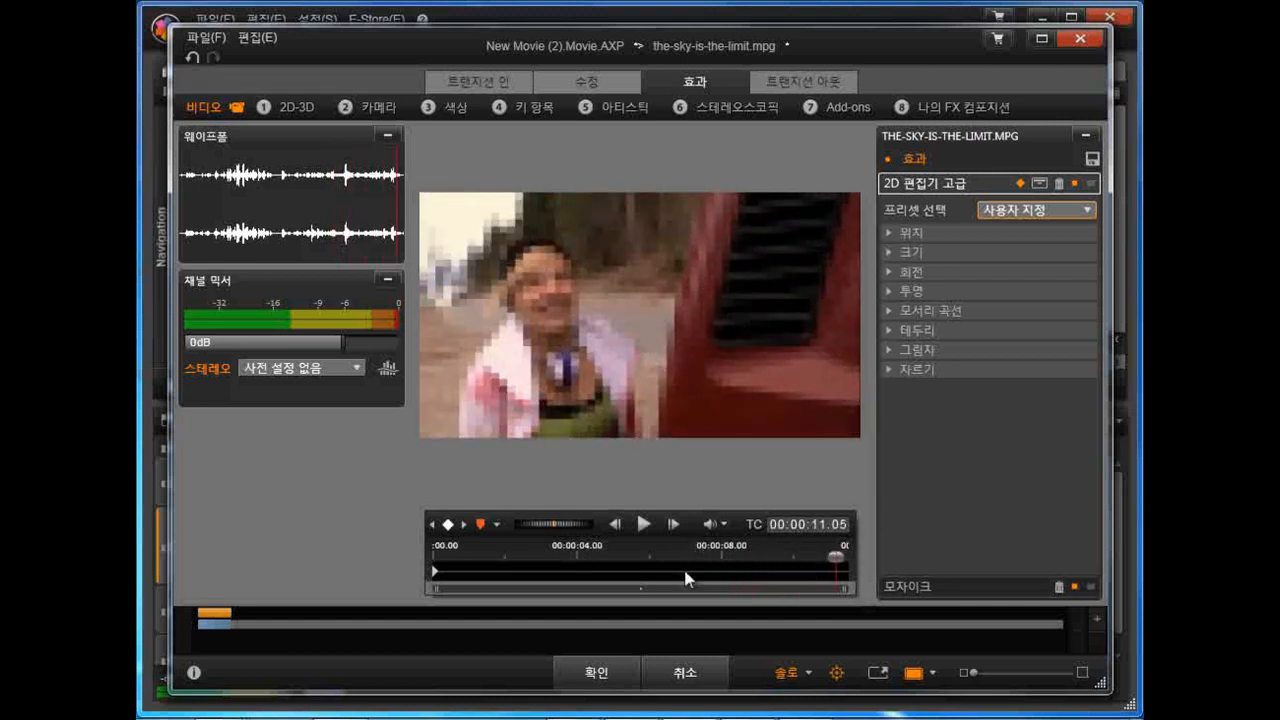
mouse_move(654, 560)
mouse_down()
mouse_move(564, 563)
mouse_move(643, 560)
mouse_up()
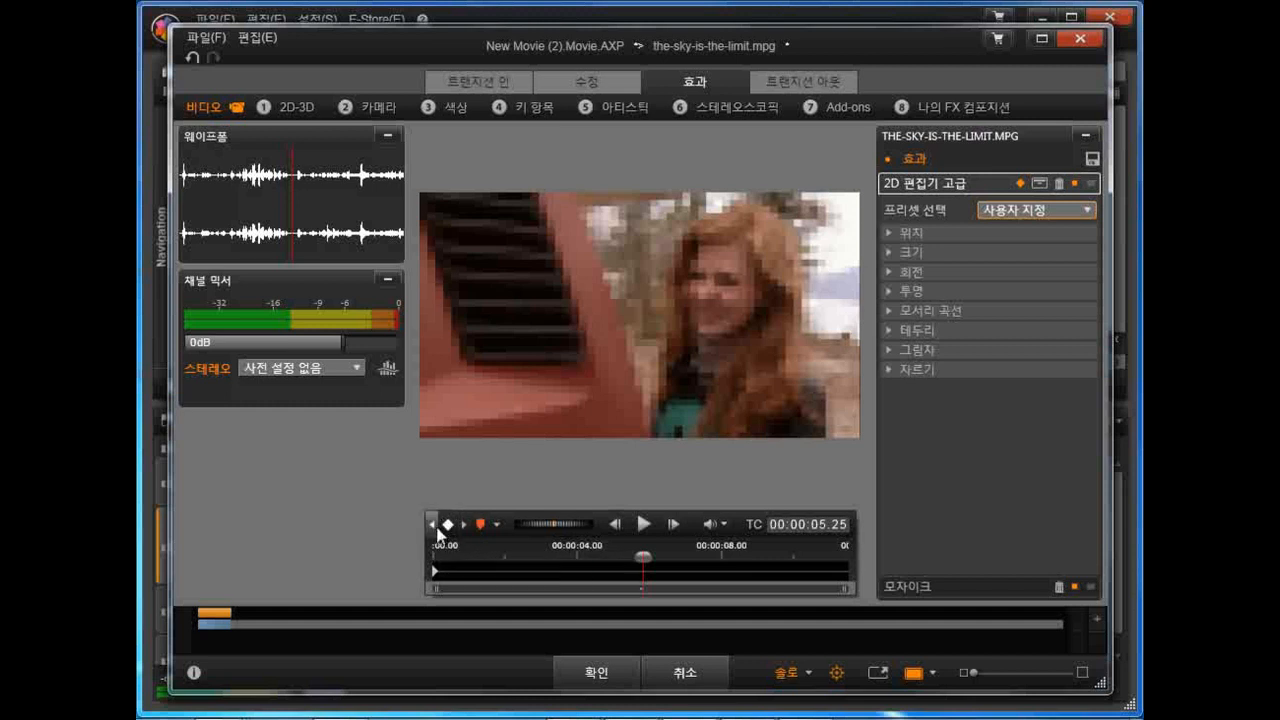
click(433, 525)
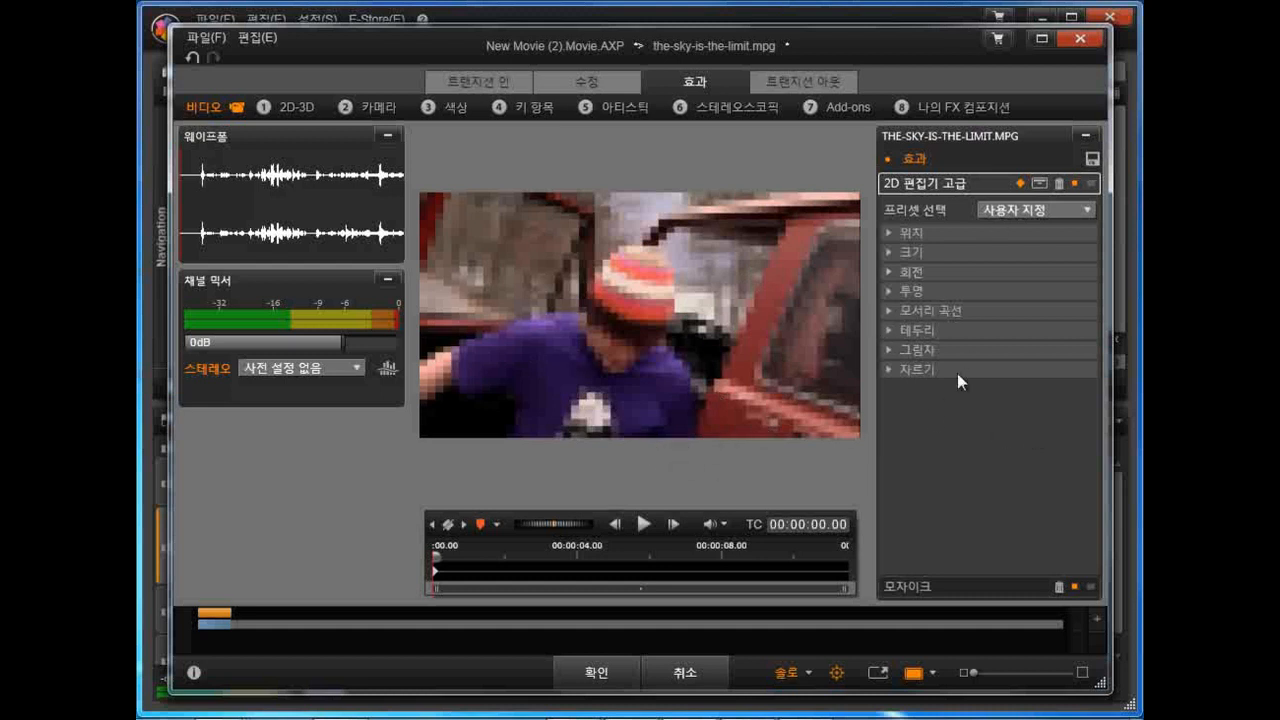
Step: At the first keyframe, set the left crop (자르기) to 100% and turn off solo preview
click(888, 370)
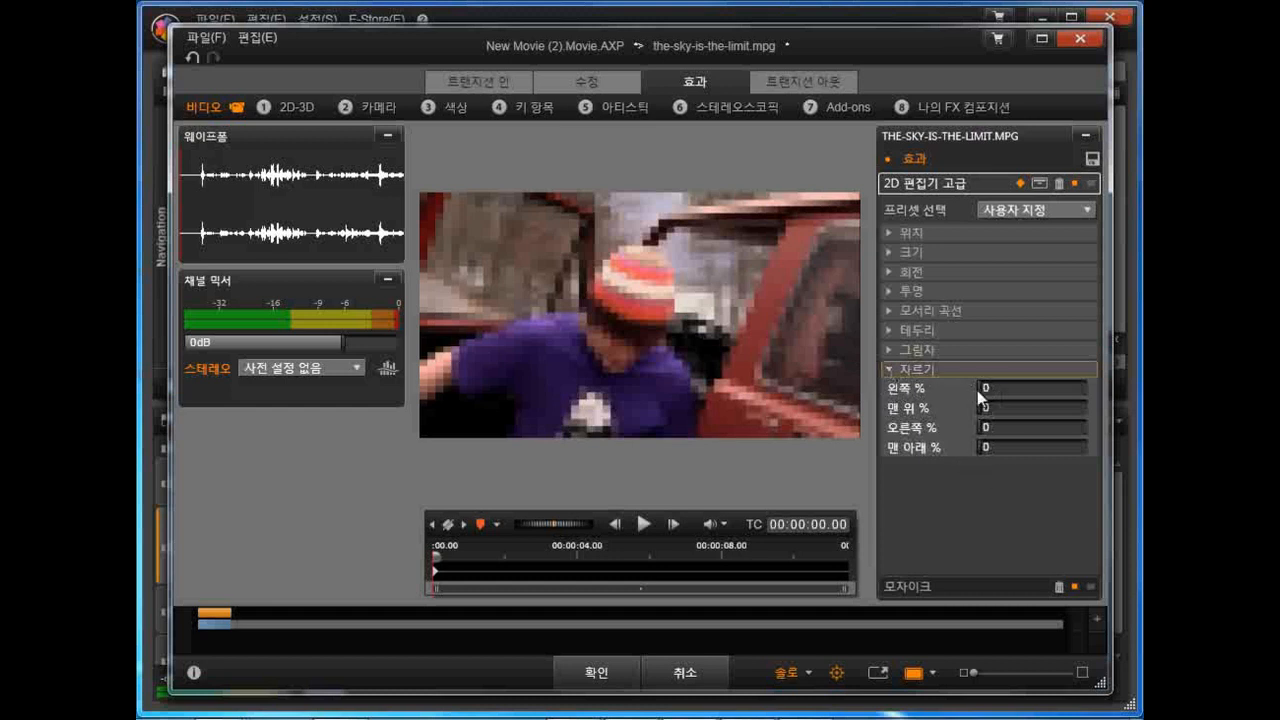
drag(980, 387, 1091, 398)
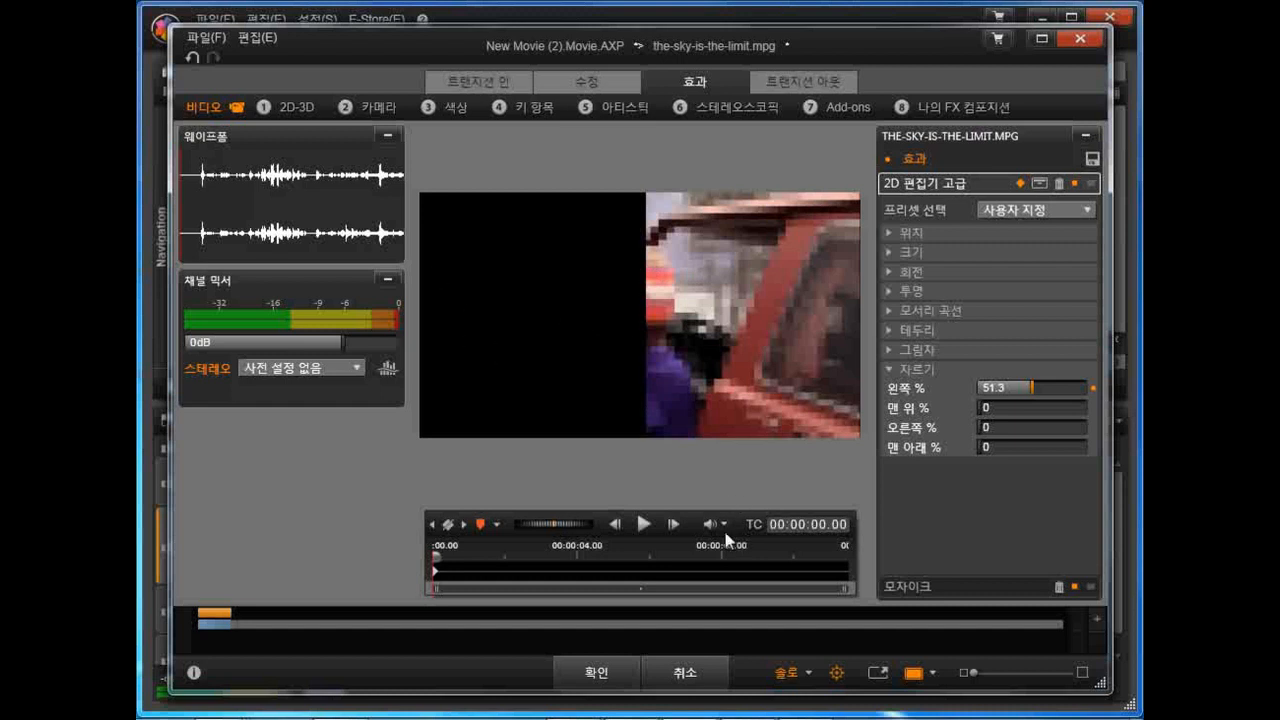
click(785, 676)
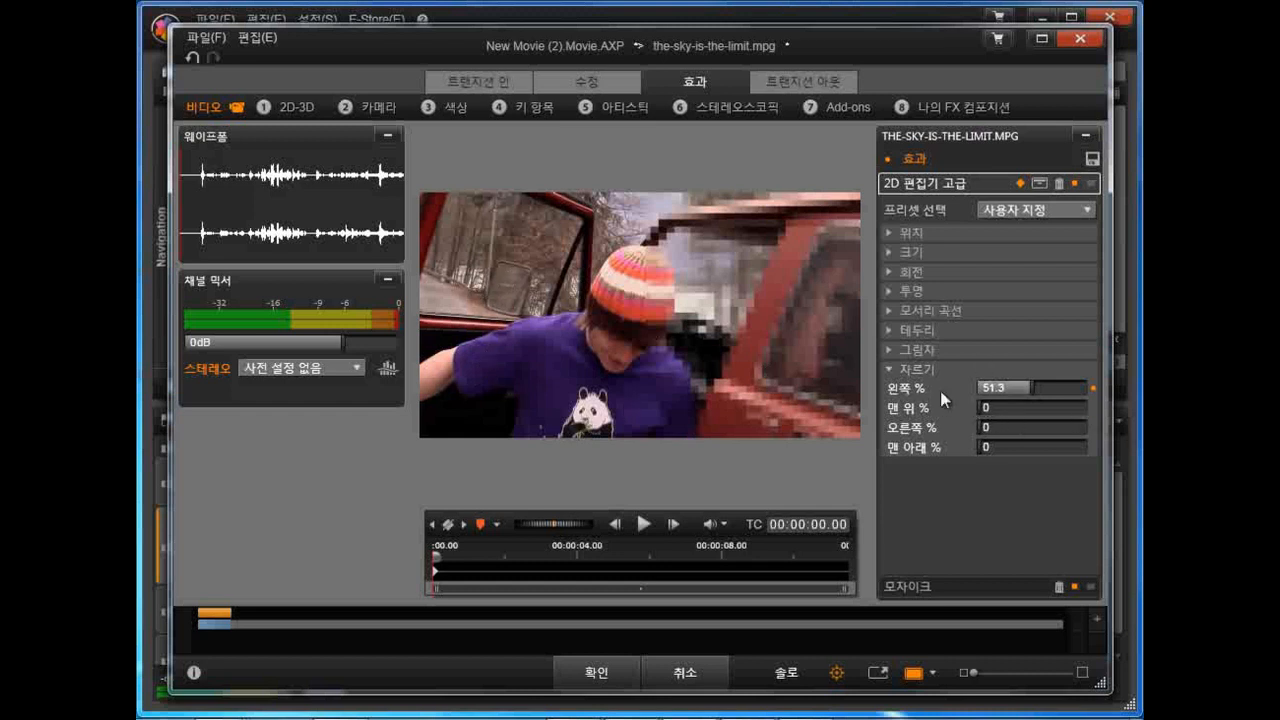
drag(1032, 389, 1110, 387)
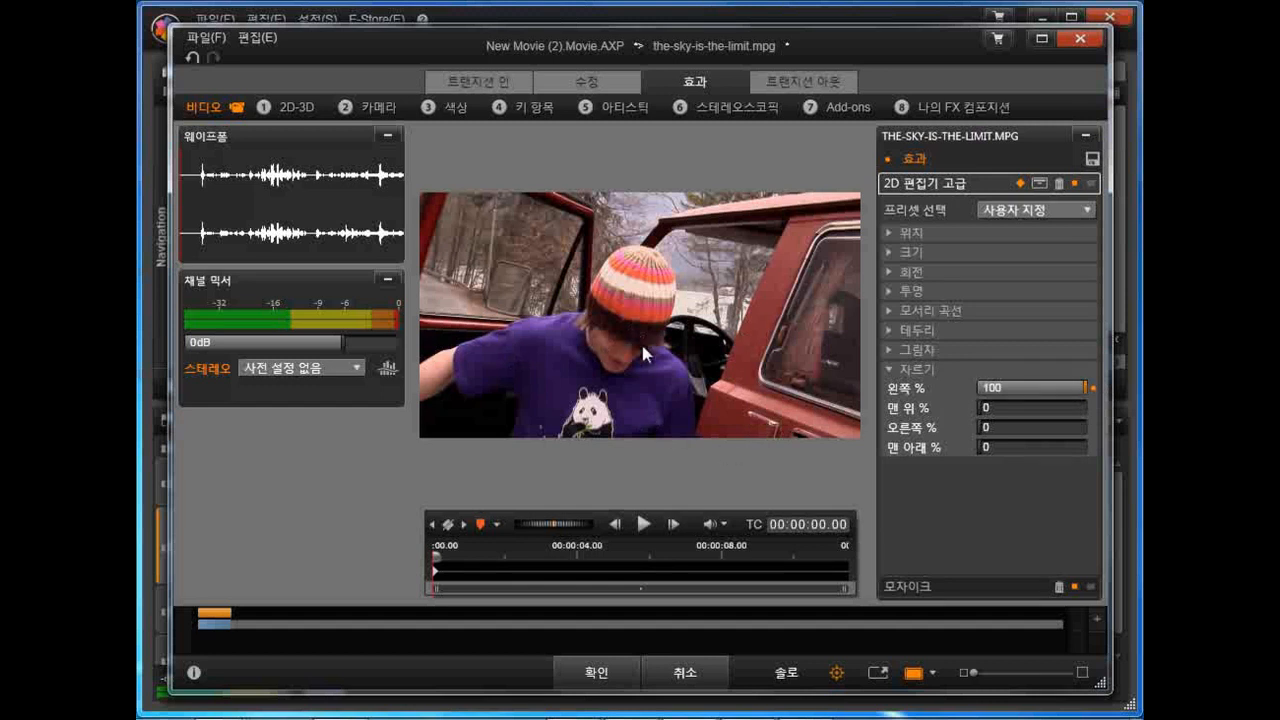
Step: At 00:00:03.03, keyframe the crop at left 44.4%, top 13.4%, right 49.8% and bottom 62.5%
drag(437, 562, 543, 553)
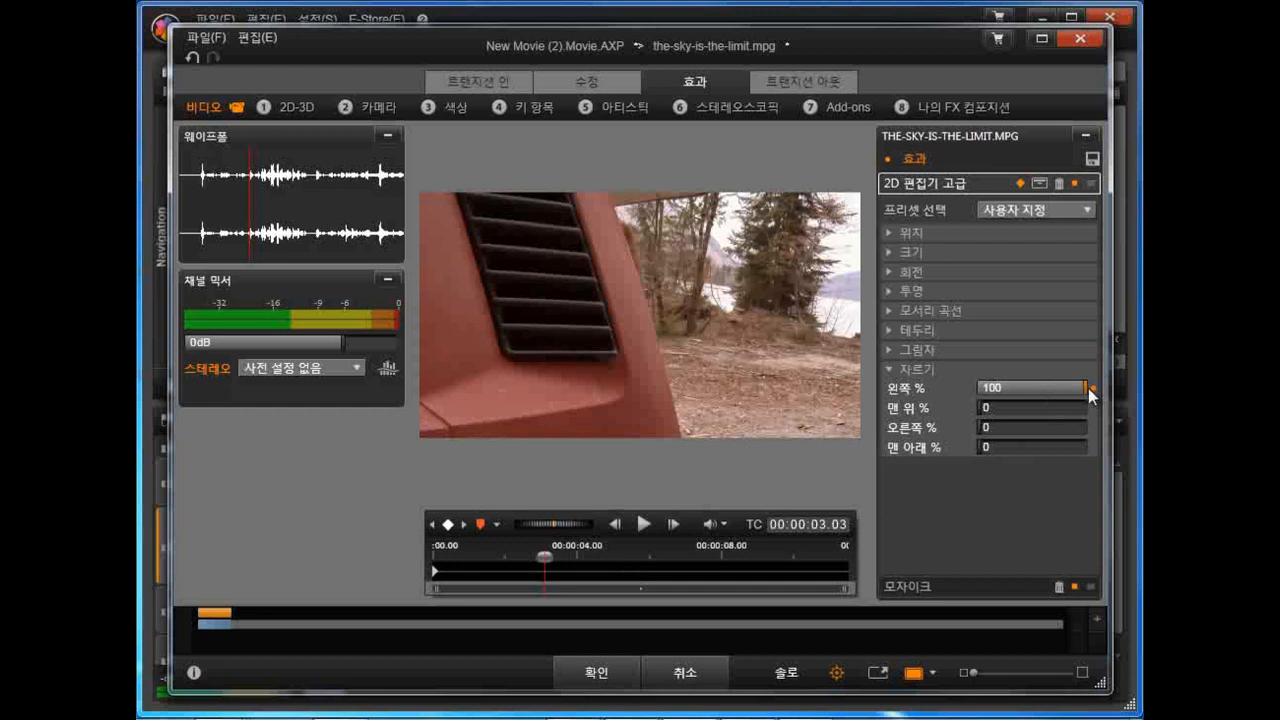
drag(1083, 388, 955, 394)
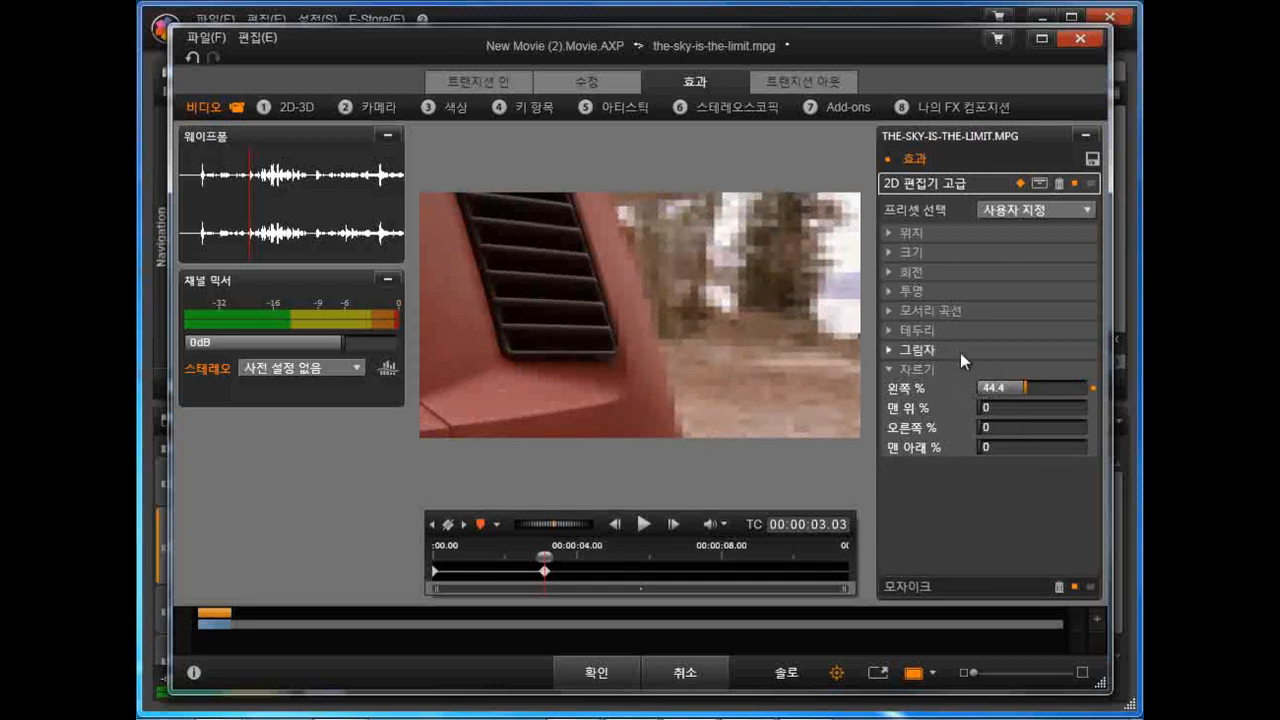
click(978, 408)
drag(980, 408, 1092, 428)
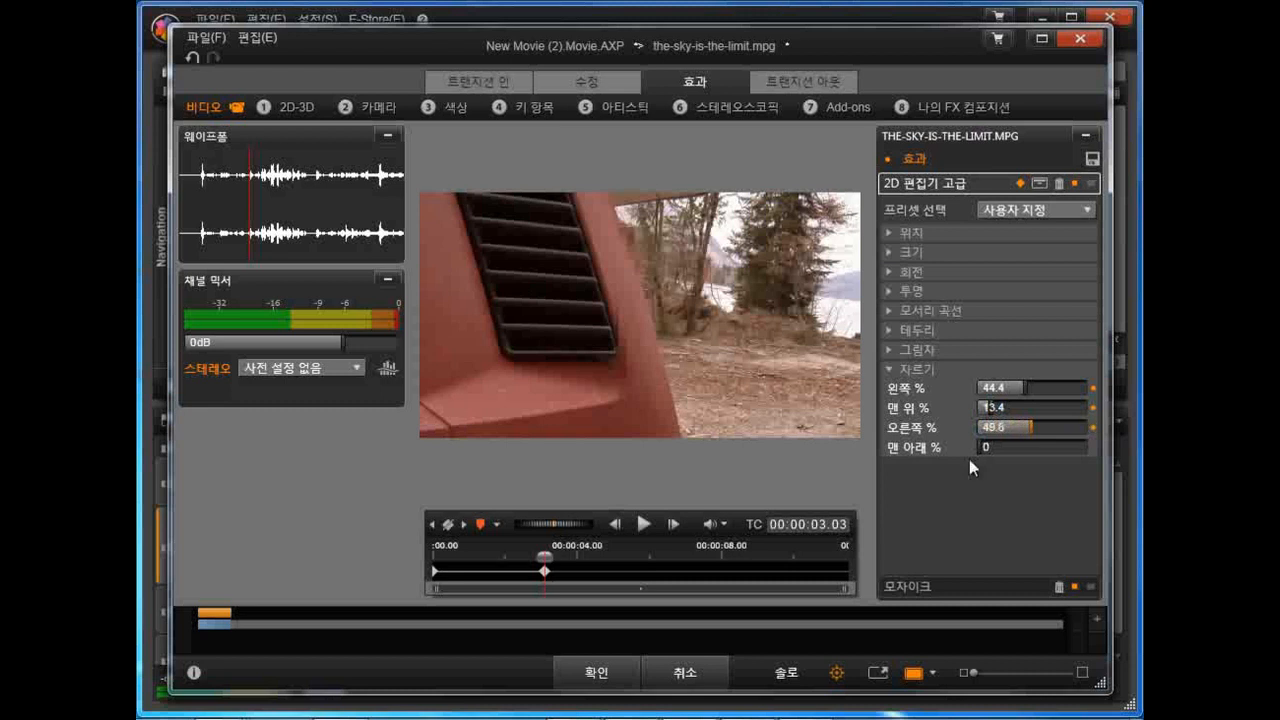
drag(977, 448, 1064, 446)
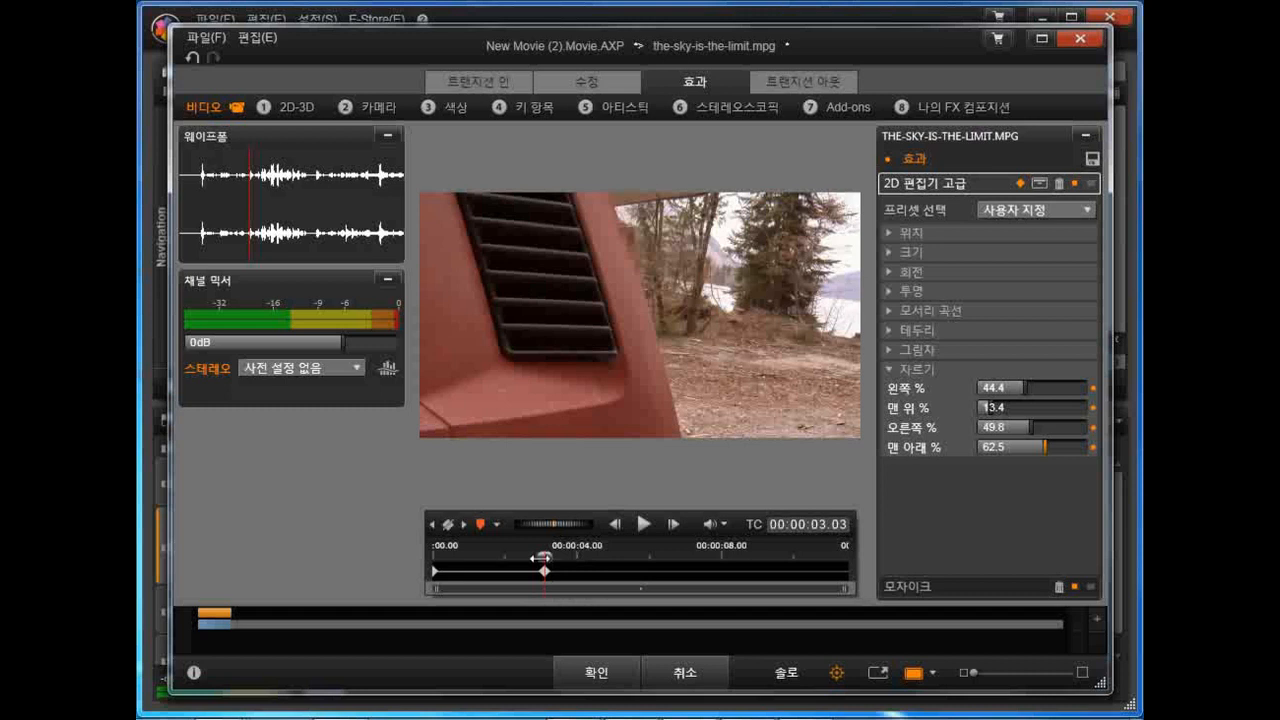
Step: At 00:00:03.17, keyframe the crop around the woman's face at left 45.1%, top 21%, right 42.9% and bottom 50.2%
drag(541, 557, 546, 557)
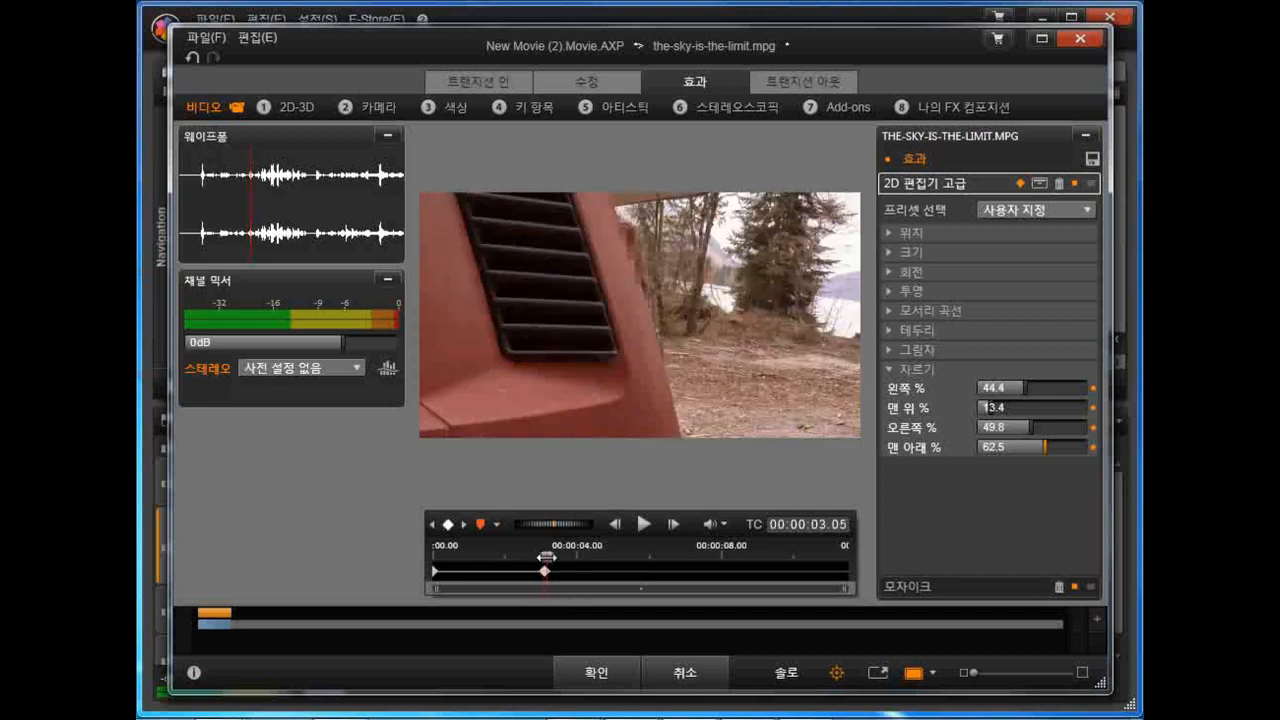
drag(546, 557, 562, 557)
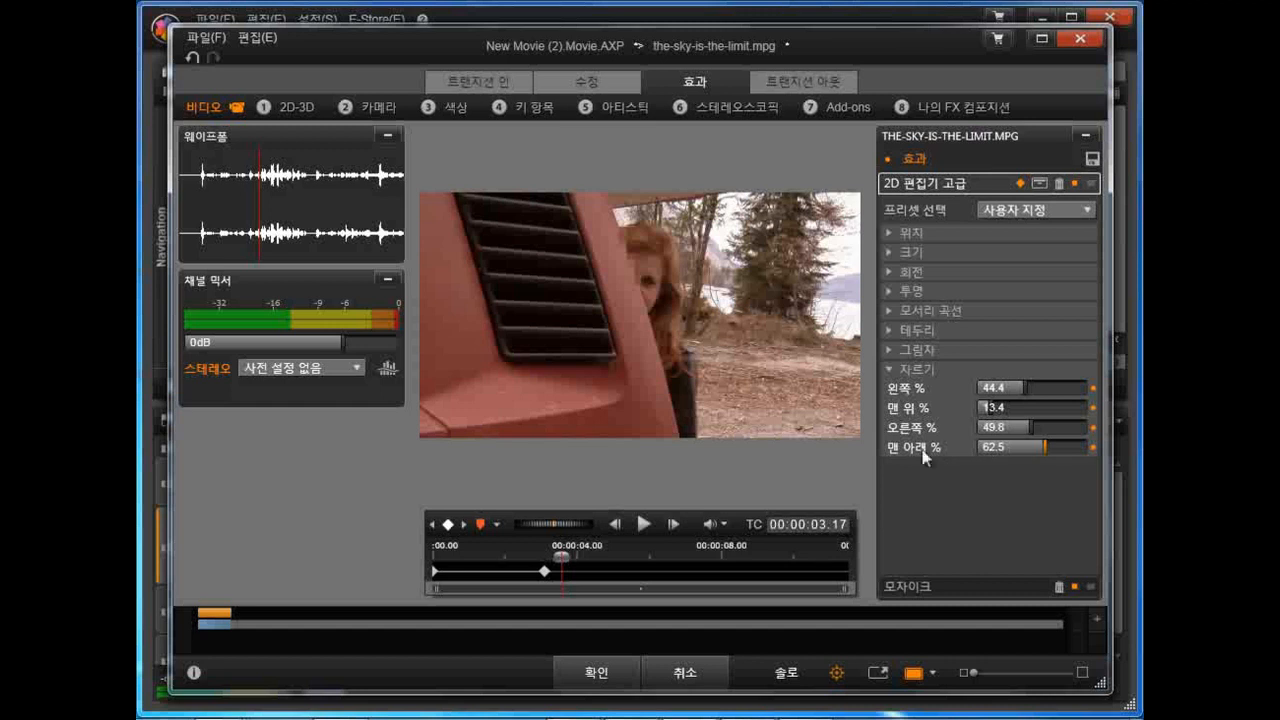
mouse_move(1024, 388)
mouse_down()
mouse_move(1045, 388)
mouse_move(1024, 388)
mouse_up()
click(1002, 407)
mouse_move(1032, 427)
mouse_down()
mouse_move(1018, 427)
mouse_move(1038, 447)
mouse_move(1018, 448)
mouse_up()
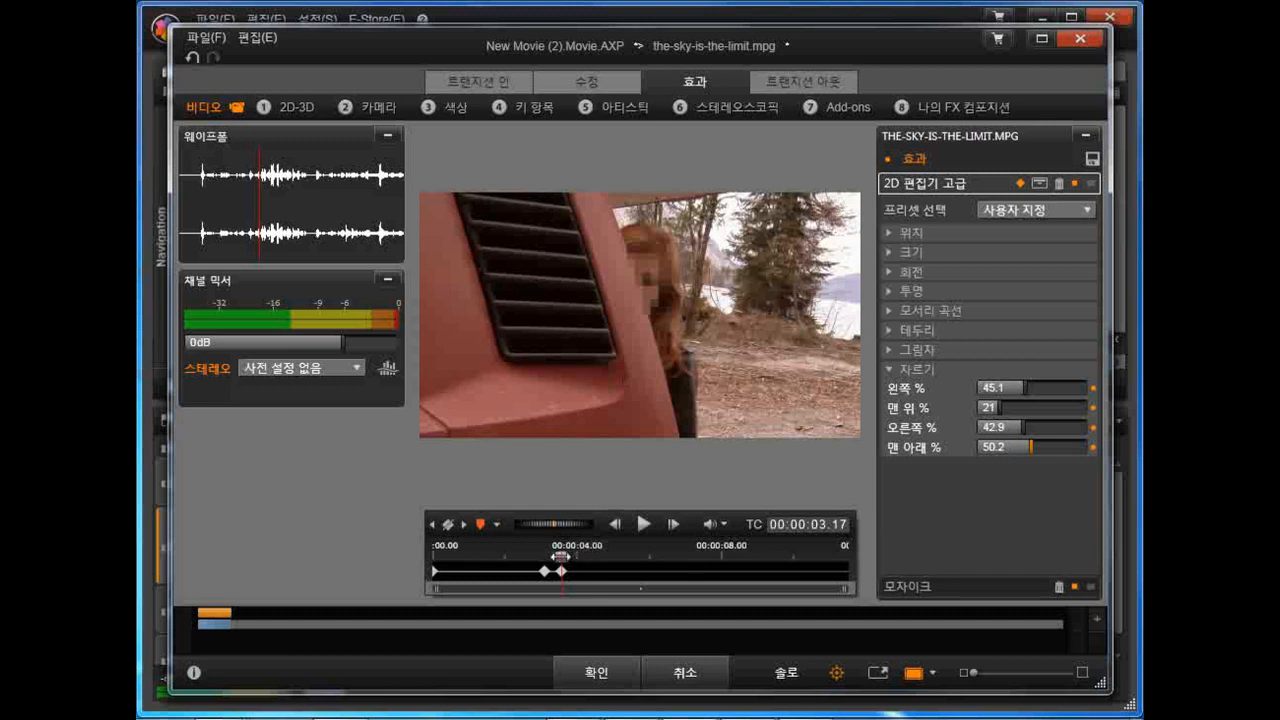
Step: At 00:00:03.25, keyframe the crop over the woman's face at left 47.1%, top 21.5%, right 35.1% and bottom 45.1%
click(563, 571)
mouse_move(557, 556)
mouse_down()
mouse_move(538, 556)
mouse_move(569, 554)
mouse_up()
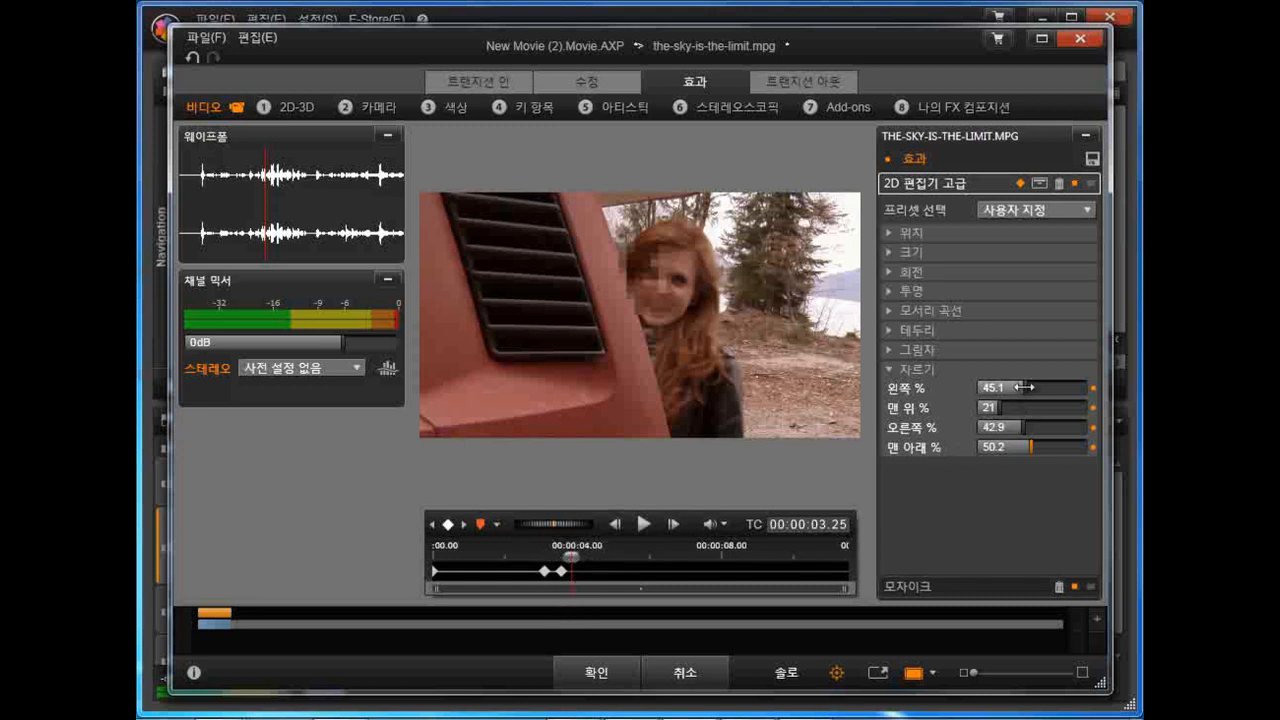
drag(1023, 387, 1015, 446)
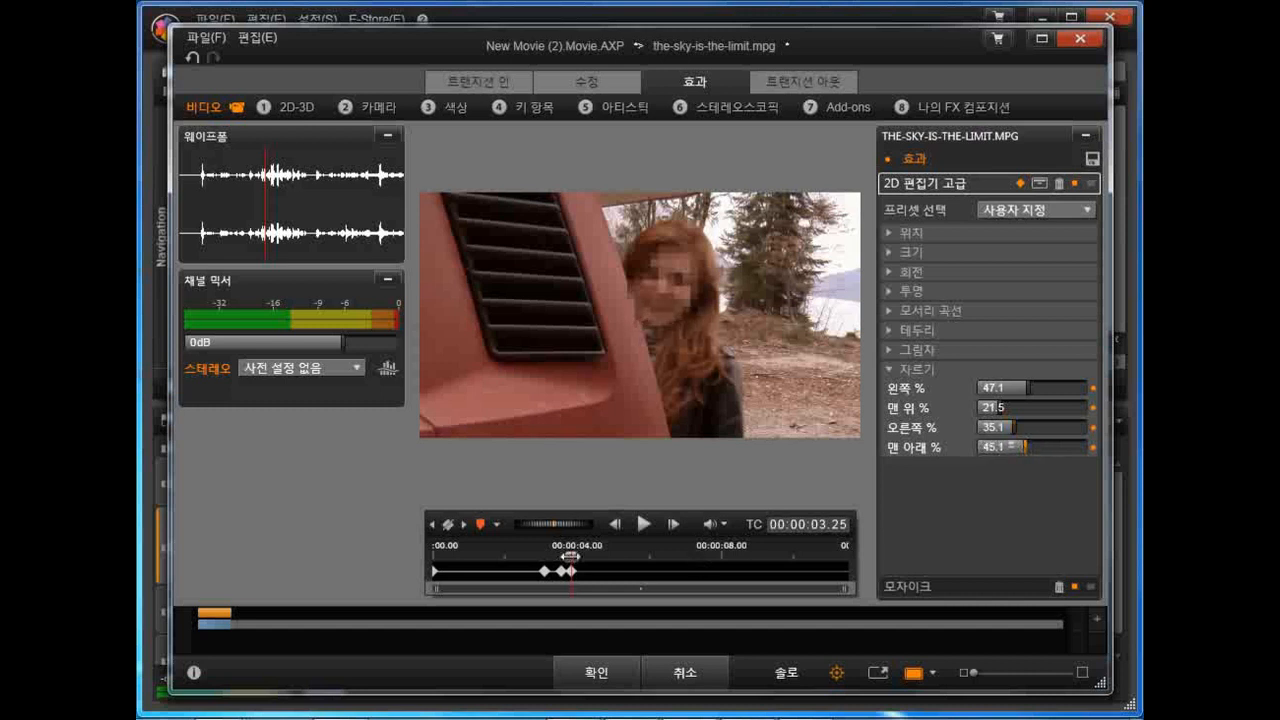
Step: At 00:00:04.04, keyframe the crop over the woman's face at left 53.8%, top 20.6%, right 28.7% and bottom 41.9%
drag(568, 556, 543, 556)
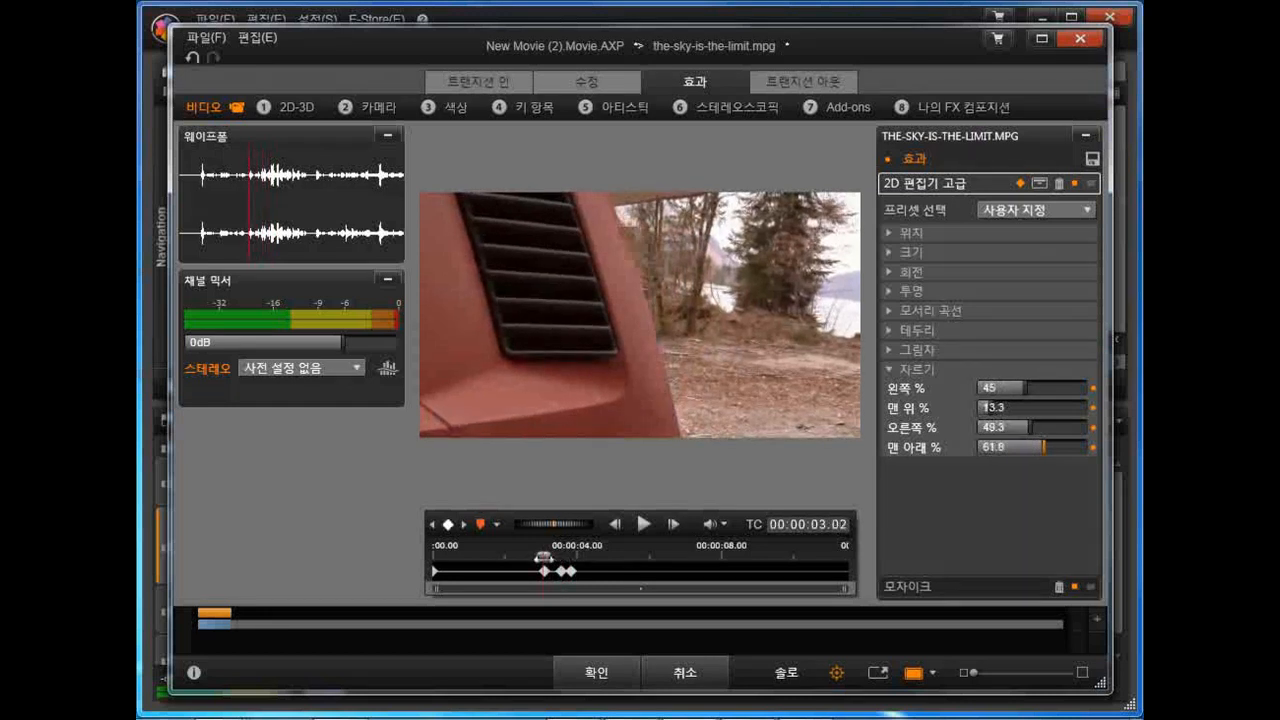
drag(543, 556, 580, 556)
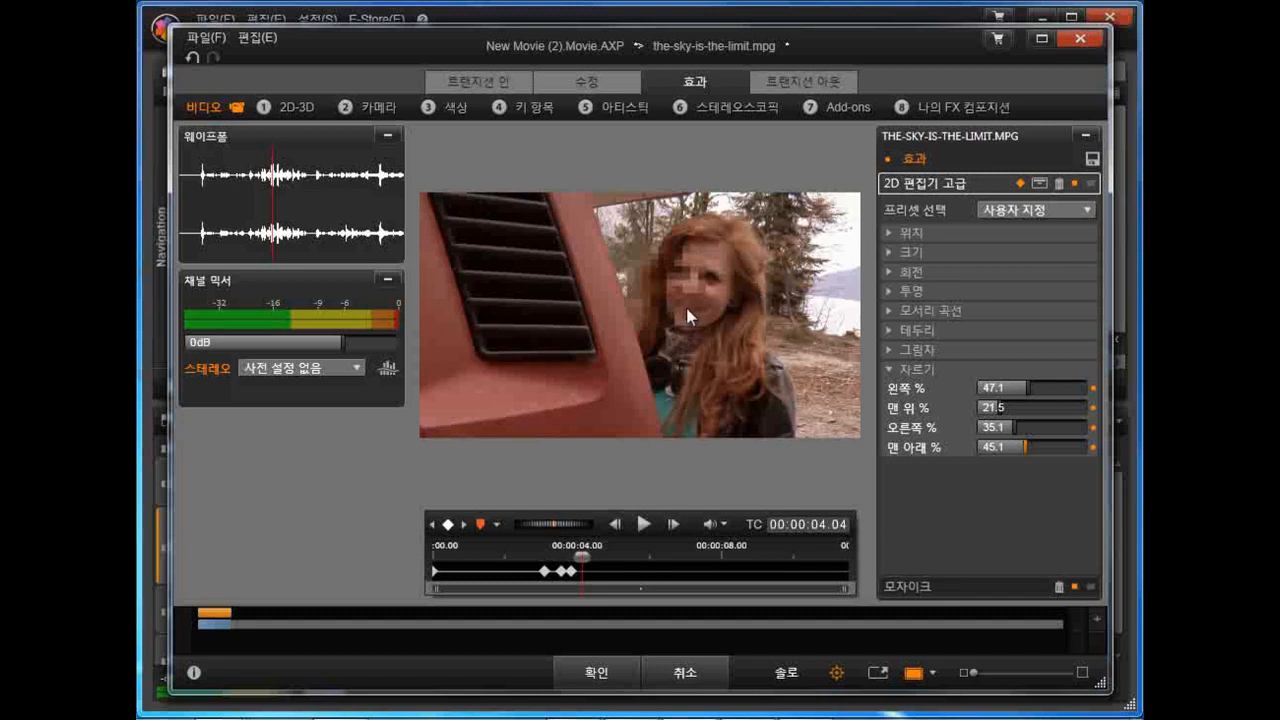
click(1027, 388)
drag(1032, 388, 1020, 446)
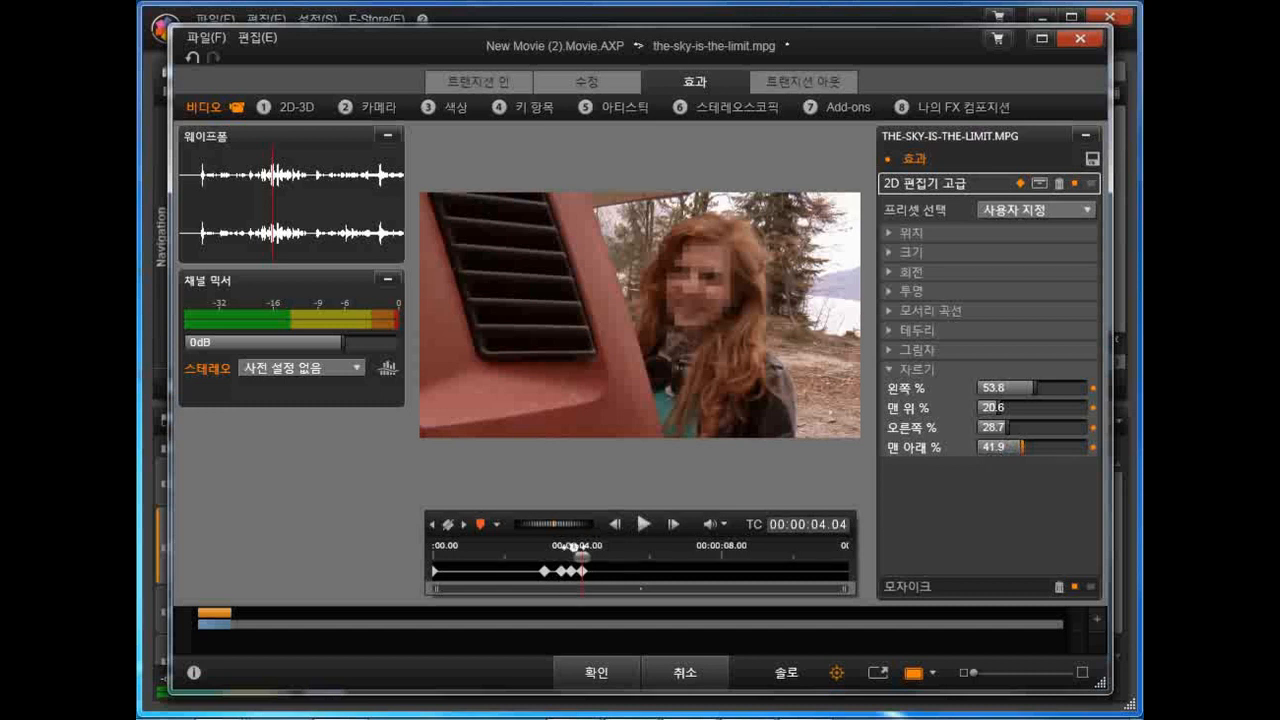
Step: At 00:00:04.20, keyframe the crop at left 57.1%, top 19.1%, right 24.3% and bottom 39.5%
mouse_move(582, 556)
mouse_down()
mouse_move(543, 556)
mouse_move(600, 556)
mouse_up()
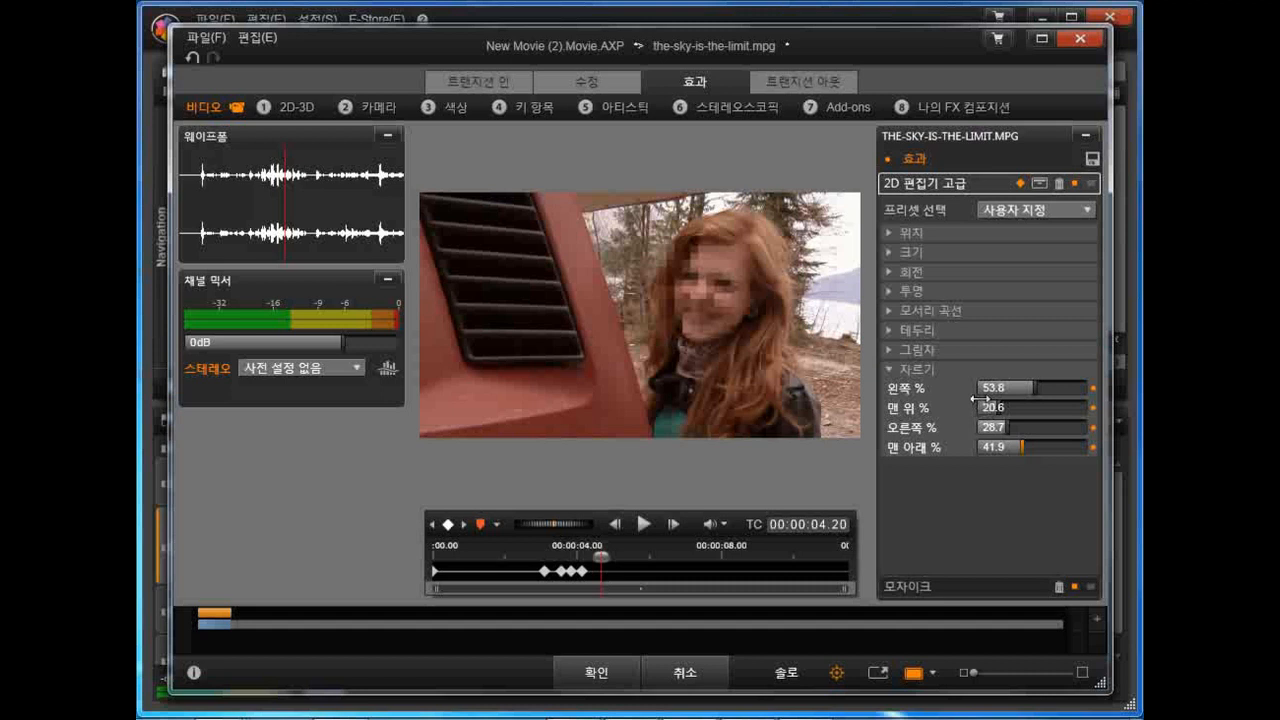
click(1035, 389)
drag(1035, 389, 1040, 389)
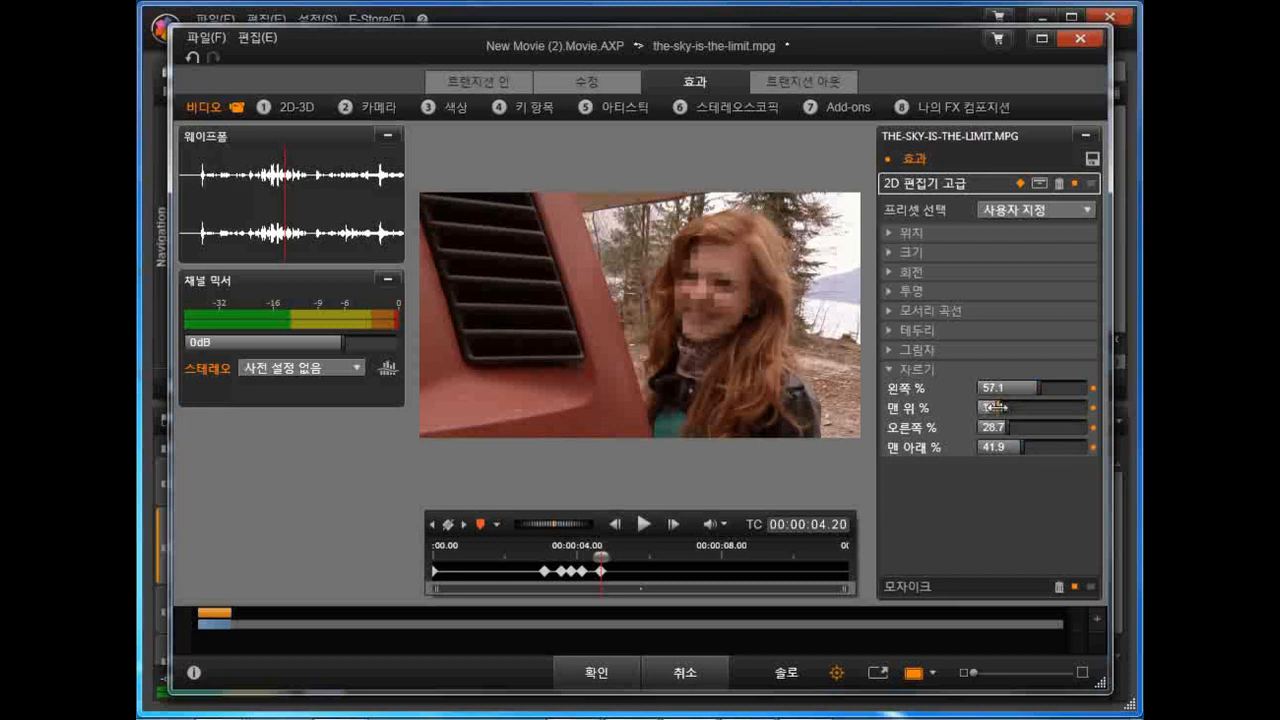
mouse_move(1008, 427)
mouse_down()
mouse_move(1027, 444)
mouse_move(1016, 448)
mouse_up()
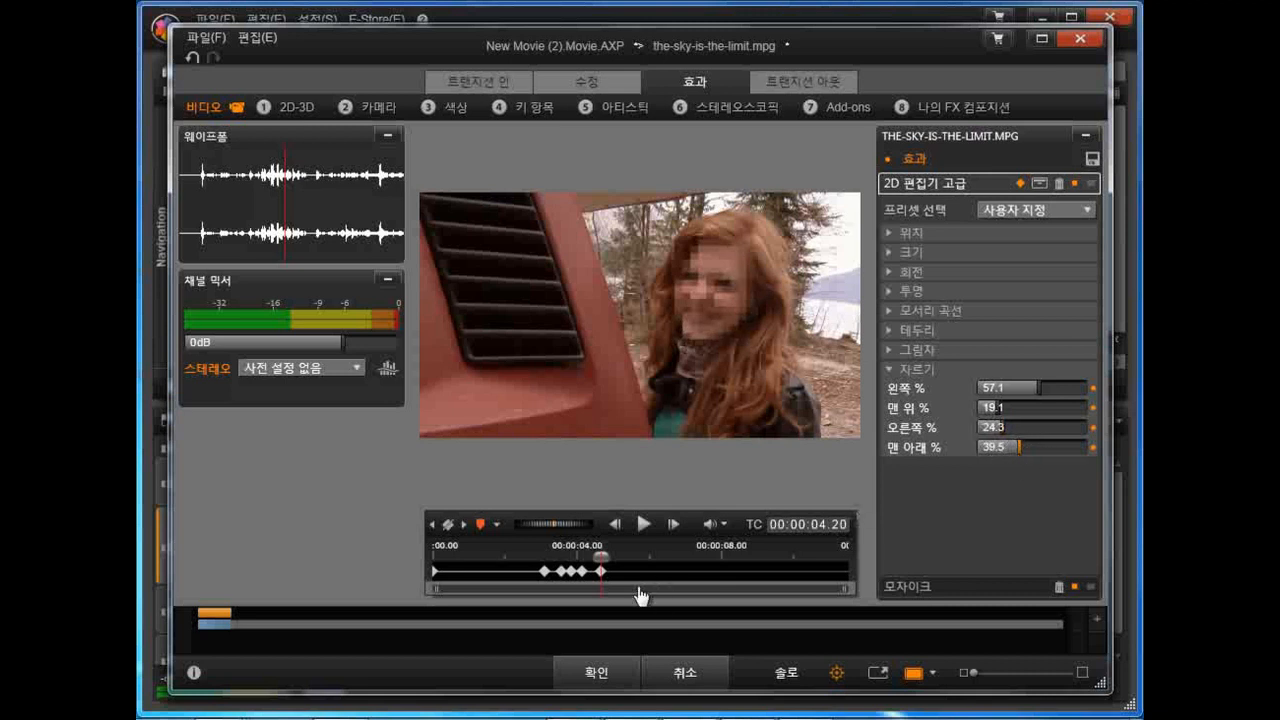
Step: At 00:00:05.12, keyframe the crop at left 53.6%, top 22.1%, right 27.6% and bottom 34.4%
drag(600, 558, 626, 553)
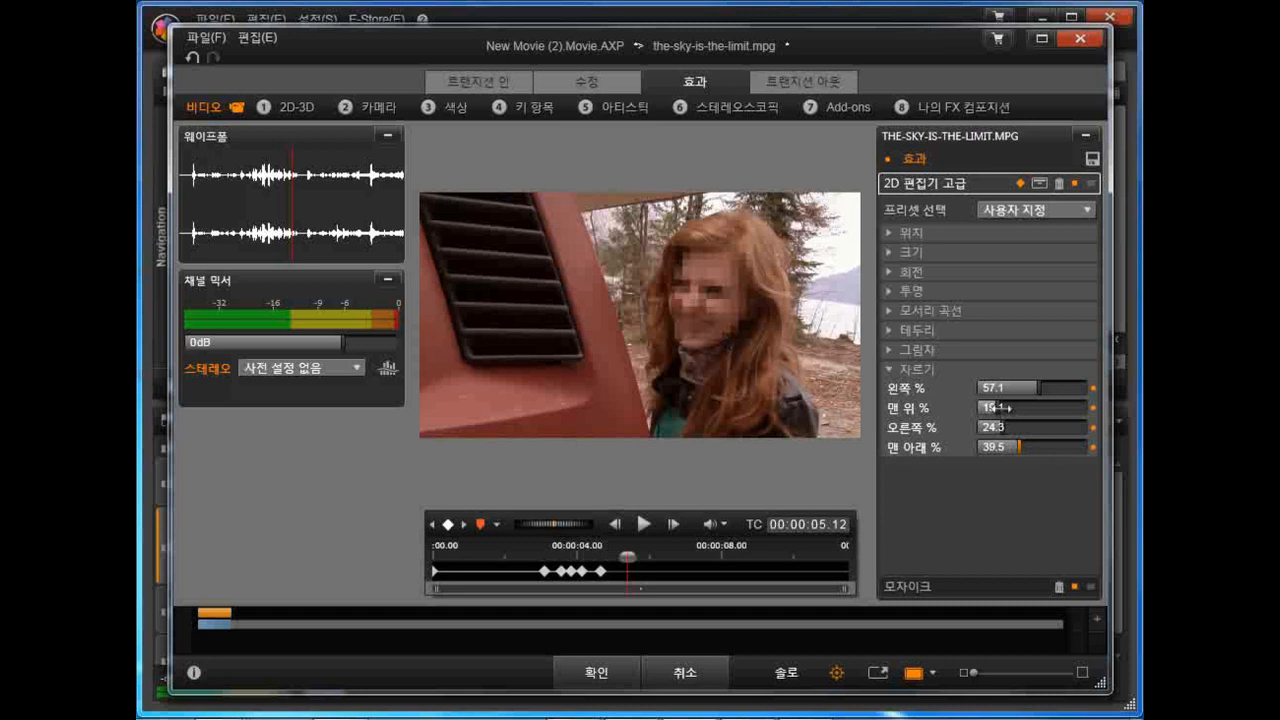
drag(998, 408, 1032, 387)
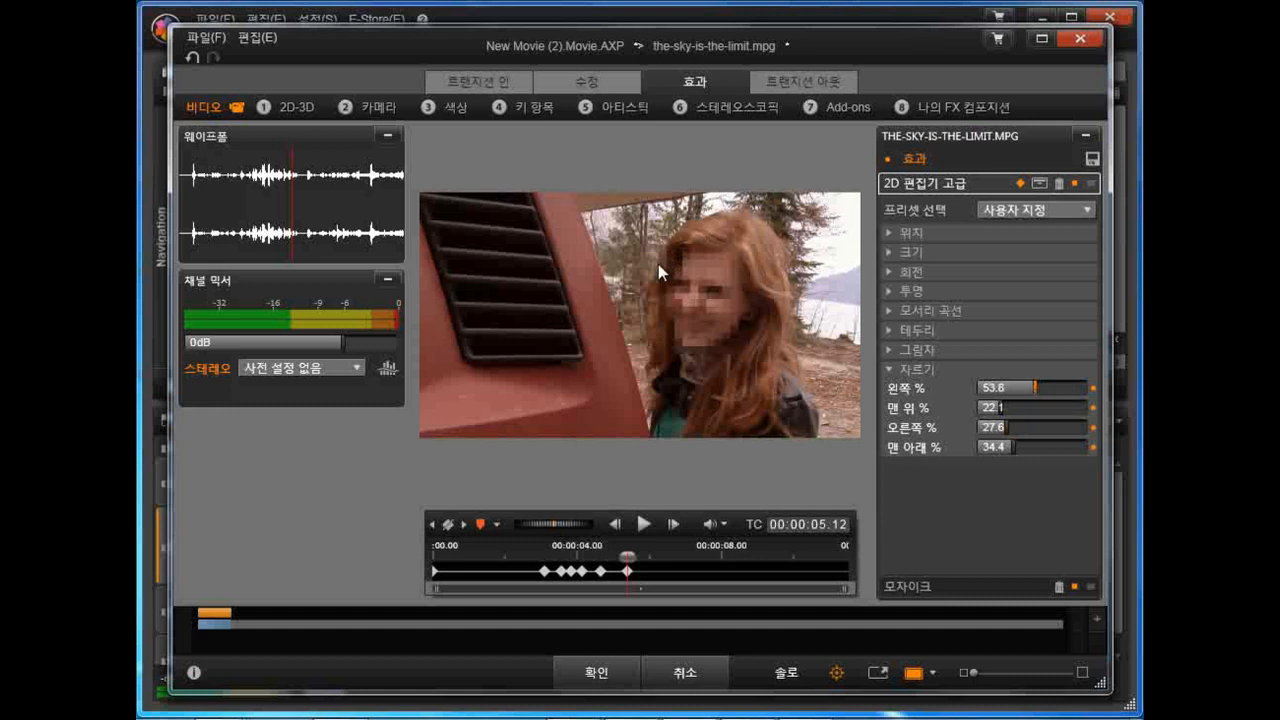
Step: At 00:00:06.07, keyframe the crop at left 62.7%, top 19.4%, right 21.5% and bottom 41.6%
mouse_move(626, 556)
mouse_down()
mouse_move(549, 556)
mouse_move(578, 556)
mouse_up()
drag(590, 556, 657, 556)
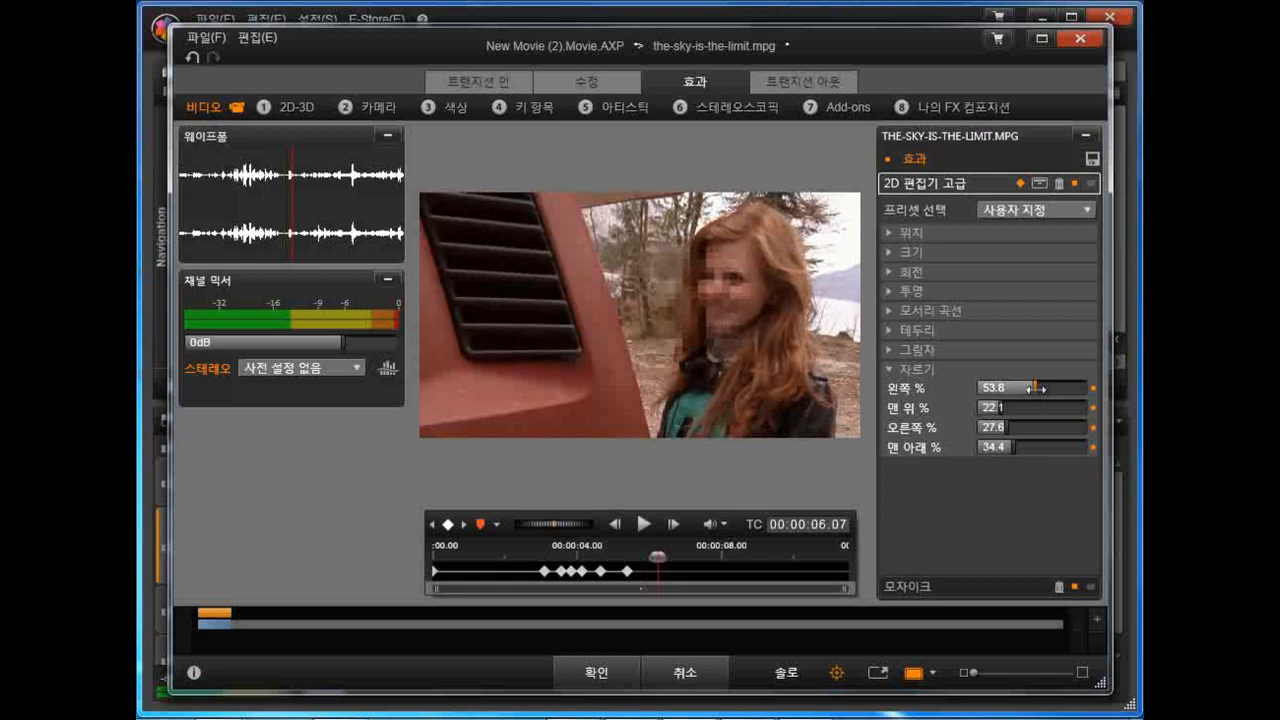
drag(1035, 388, 1048, 388)
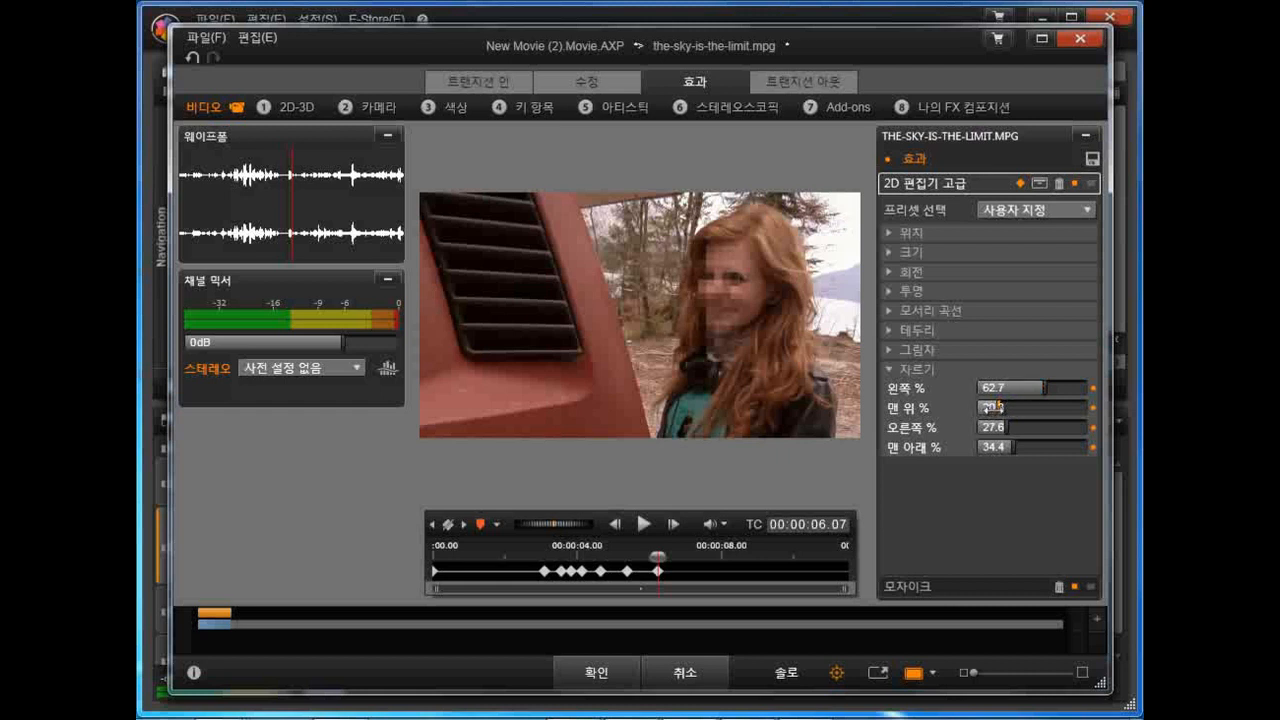
drag(1004, 427, 1030, 448)
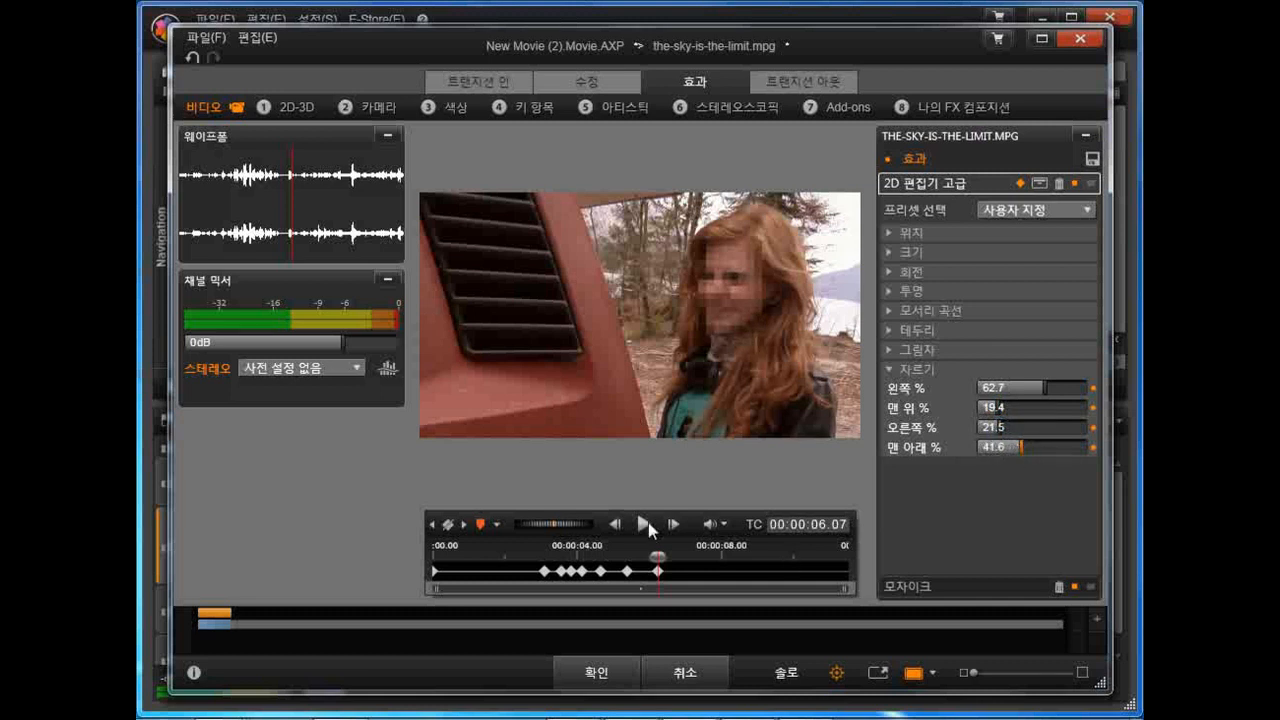
Step: Keyframe the crop at 00:00:06.27 with left 55.5% and top 15.3%, and at 00:00:07.28 with left 50.7% and right 33.1%
mouse_move(657, 556)
mouse_down()
mouse_move(548, 556)
mouse_move(681, 556)
mouse_up()
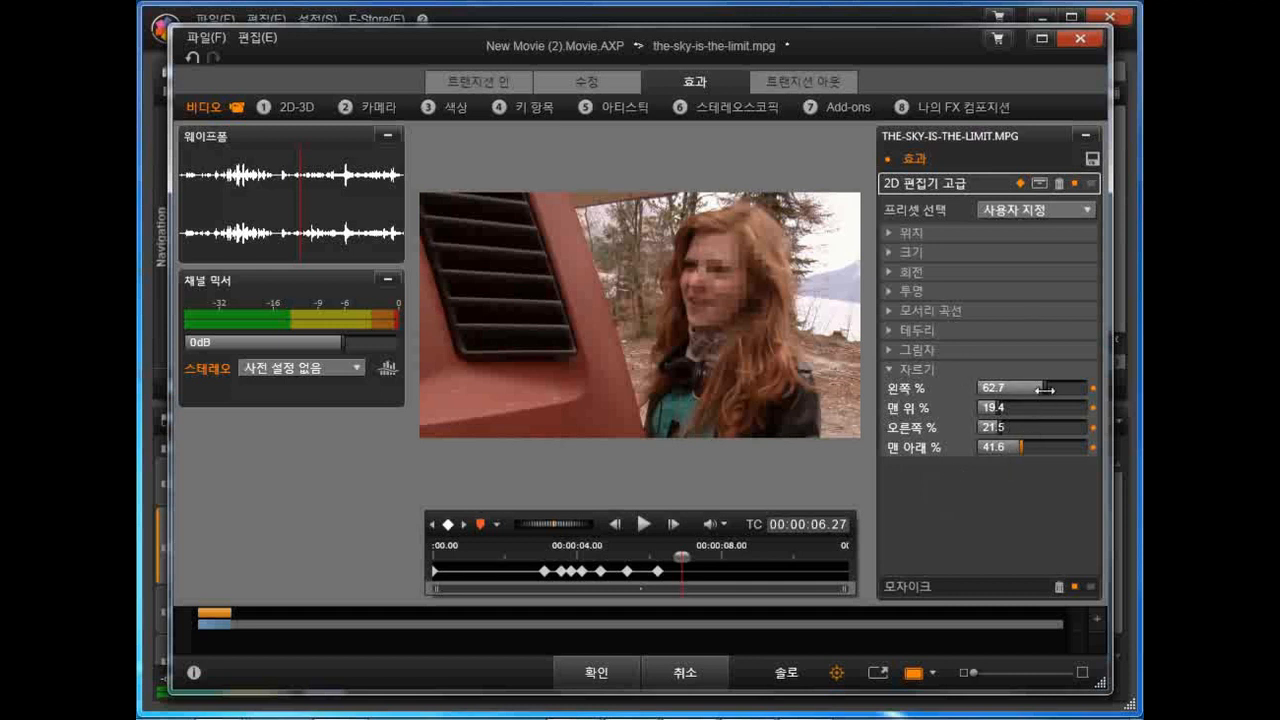
drag(1043, 387, 991, 408)
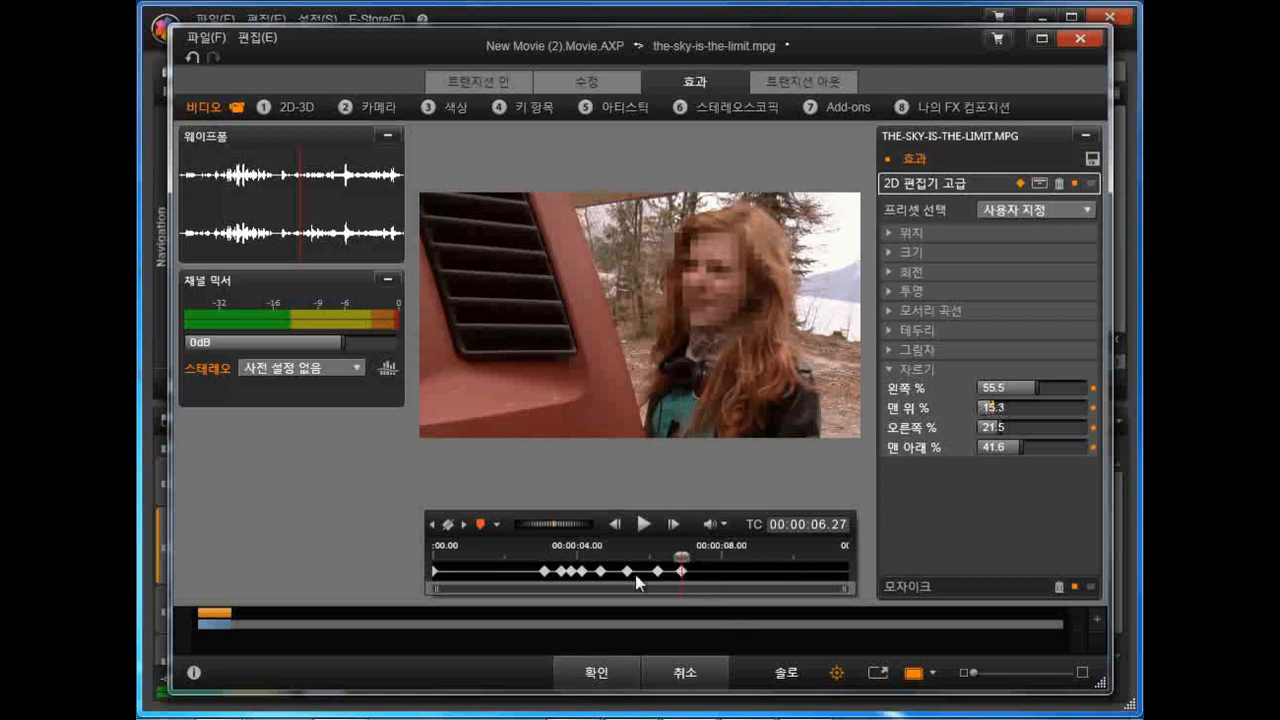
drag(681, 556, 719, 553)
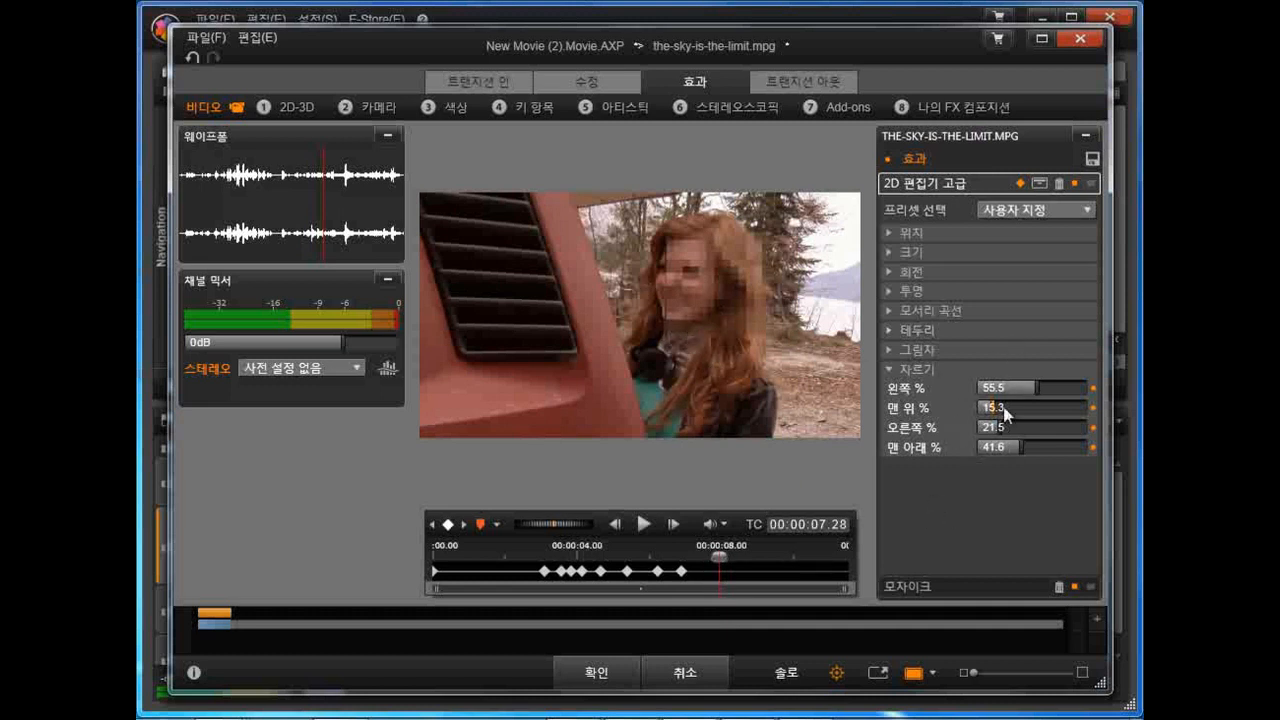
drag(1036, 389, 1030, 389)
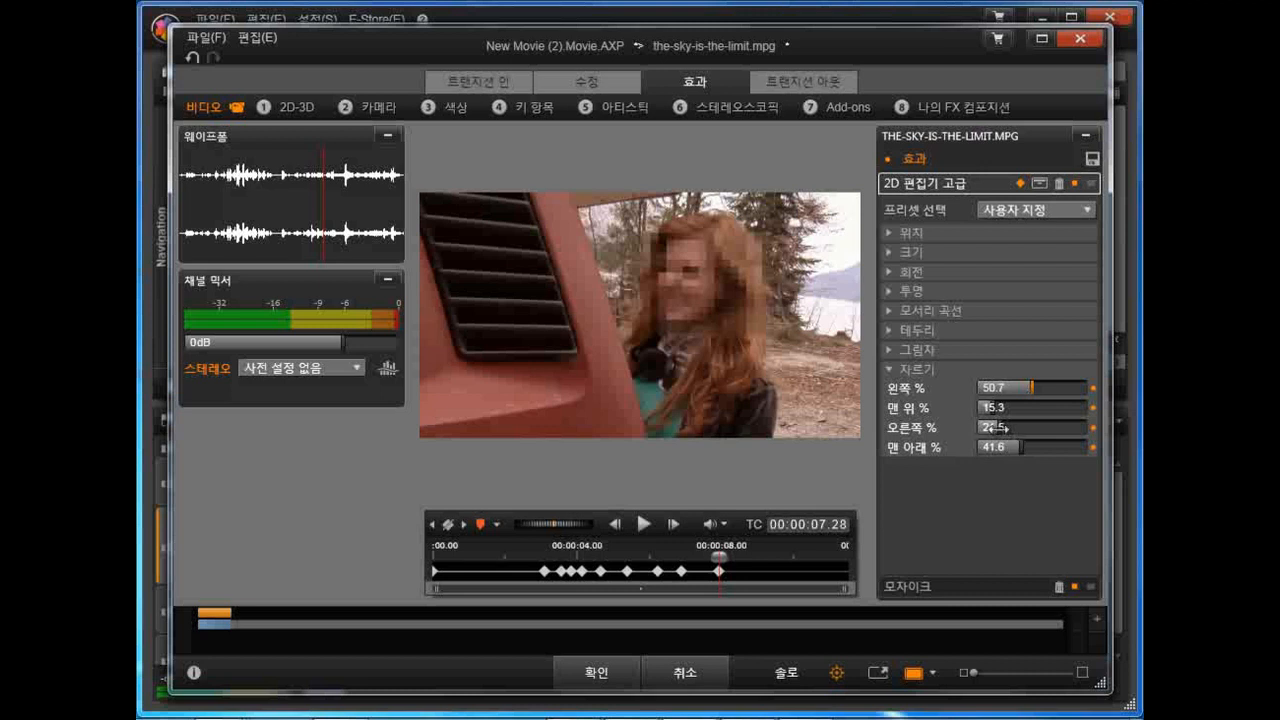
drag(1017, 426, 1021, 426)
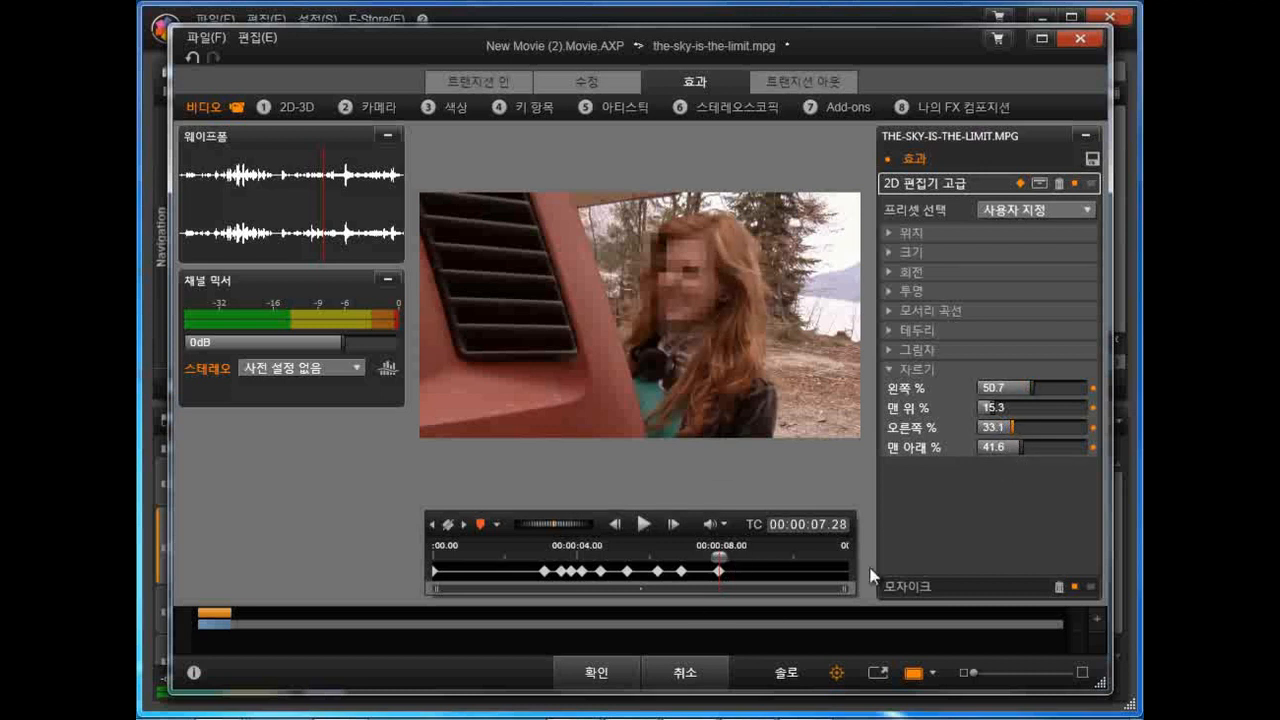
Step: At the clip's last frame, 00:00:11.16, keyframe the left crop at 87% to hide the mosaic
mouse_move(718, 556)
mouse_down()
mouse_move(671, 556)
mouse_move(727, 556)
mouse_up()
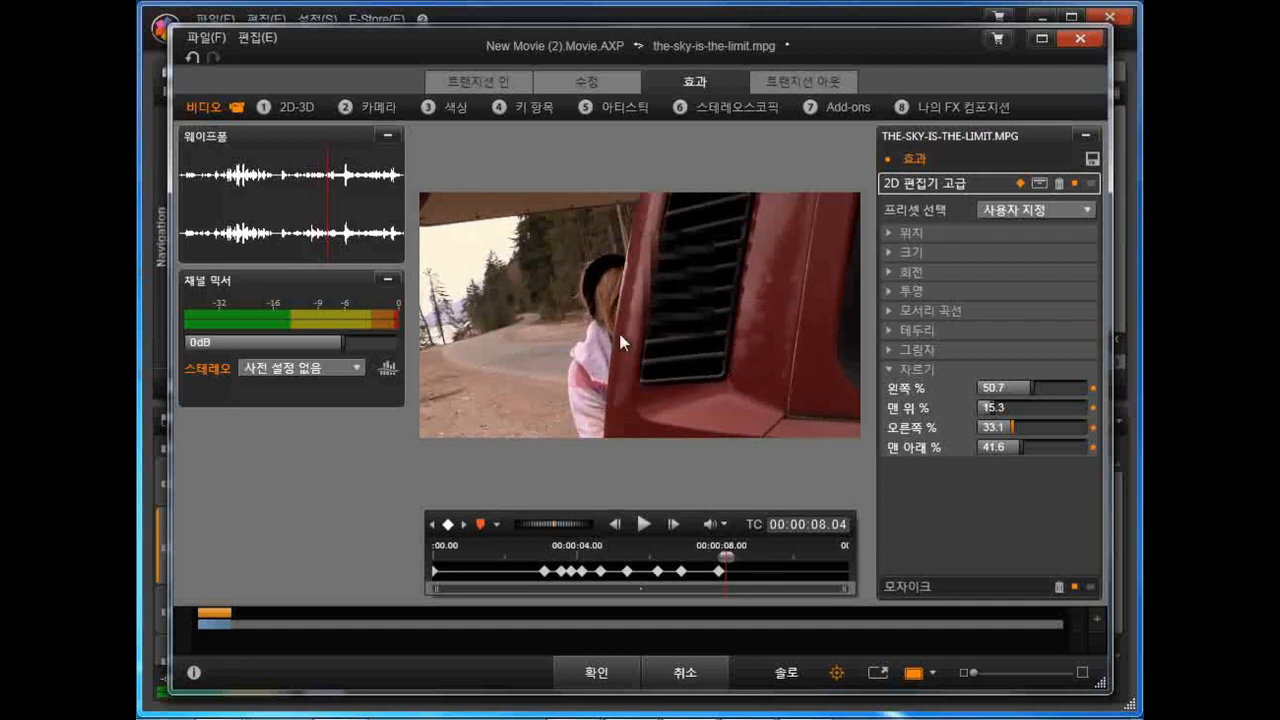
drag(724, 556, 748, 556)
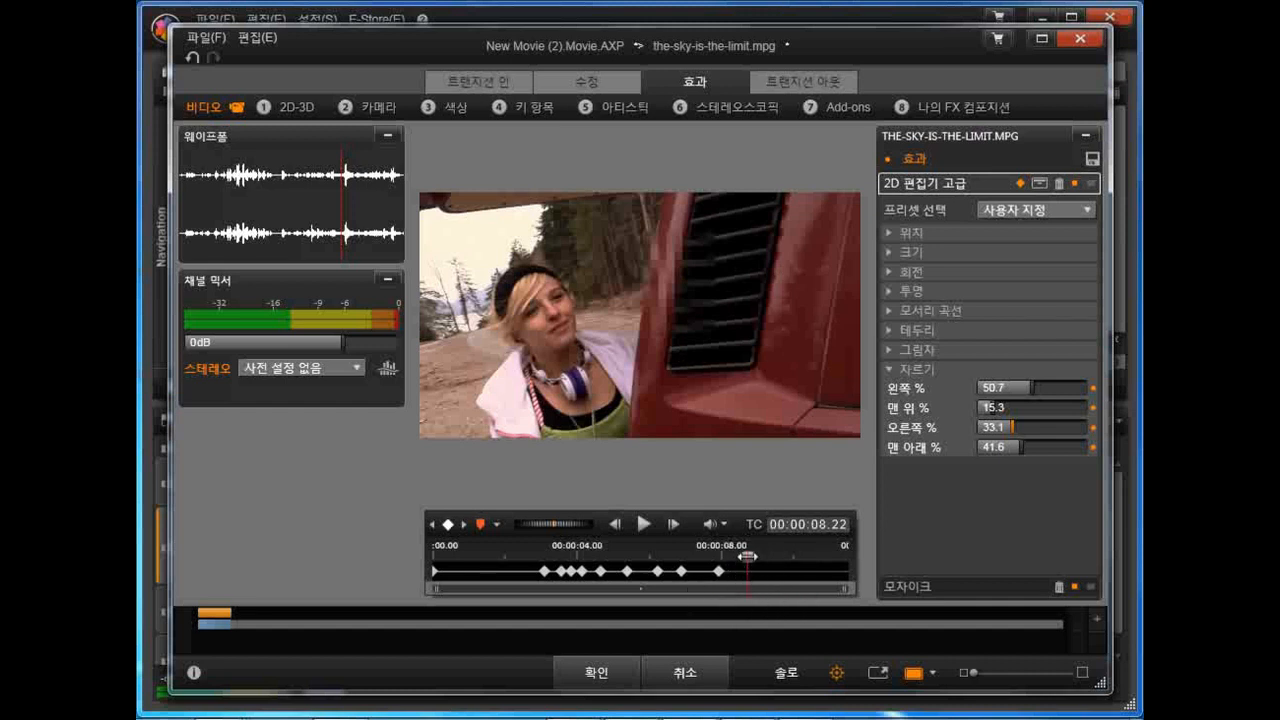
drag(747, 556, 880, 573)
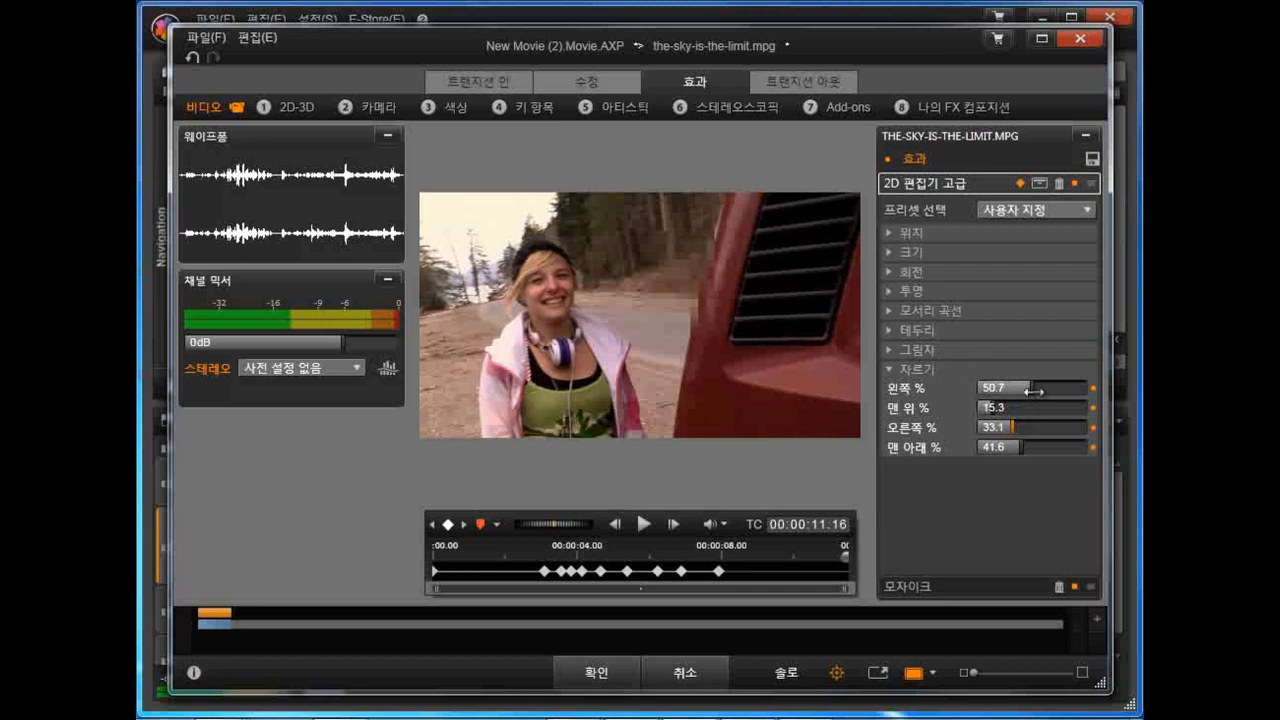
drag(1036, 389, 1112, 388)
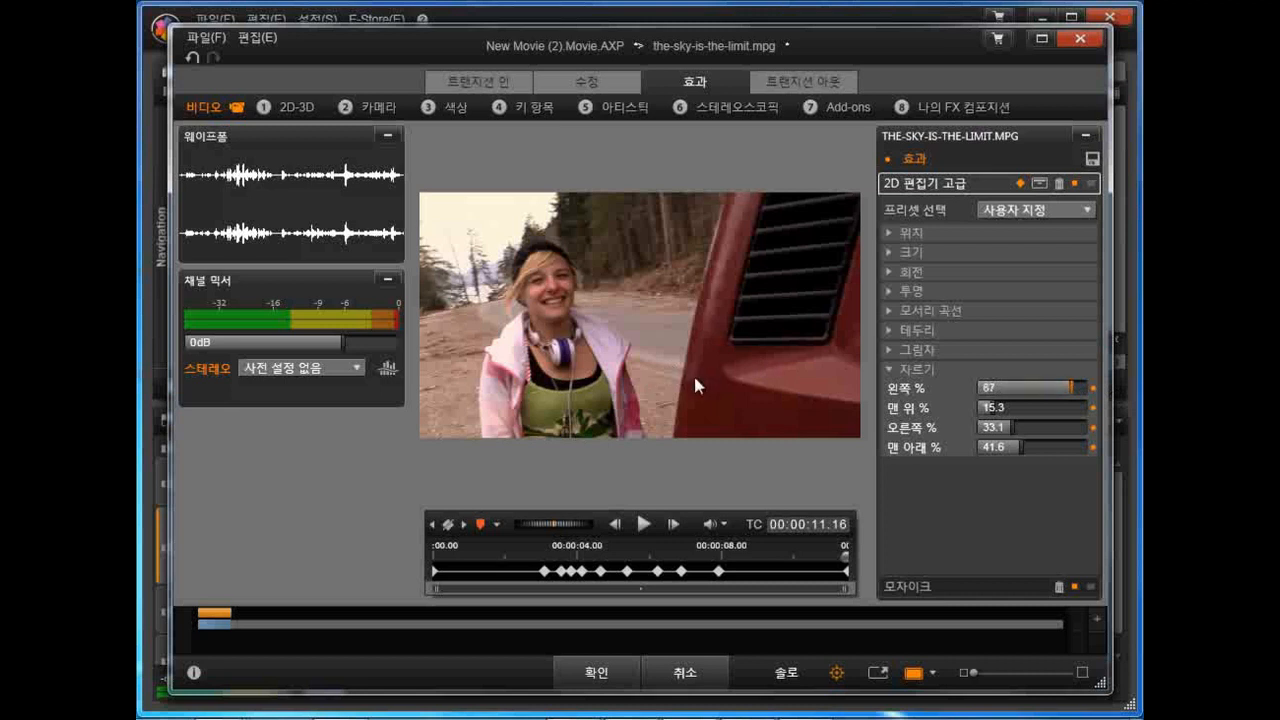
Step: At 00:00:08.00, where the next shot begins, add a keyframe and set the left crop to 81.6%
click(713, 545)
mouse_move(716, 556)
mouse_down()
mouse_move(826, 553)
mouse_move(721, 556)
mouse_up()
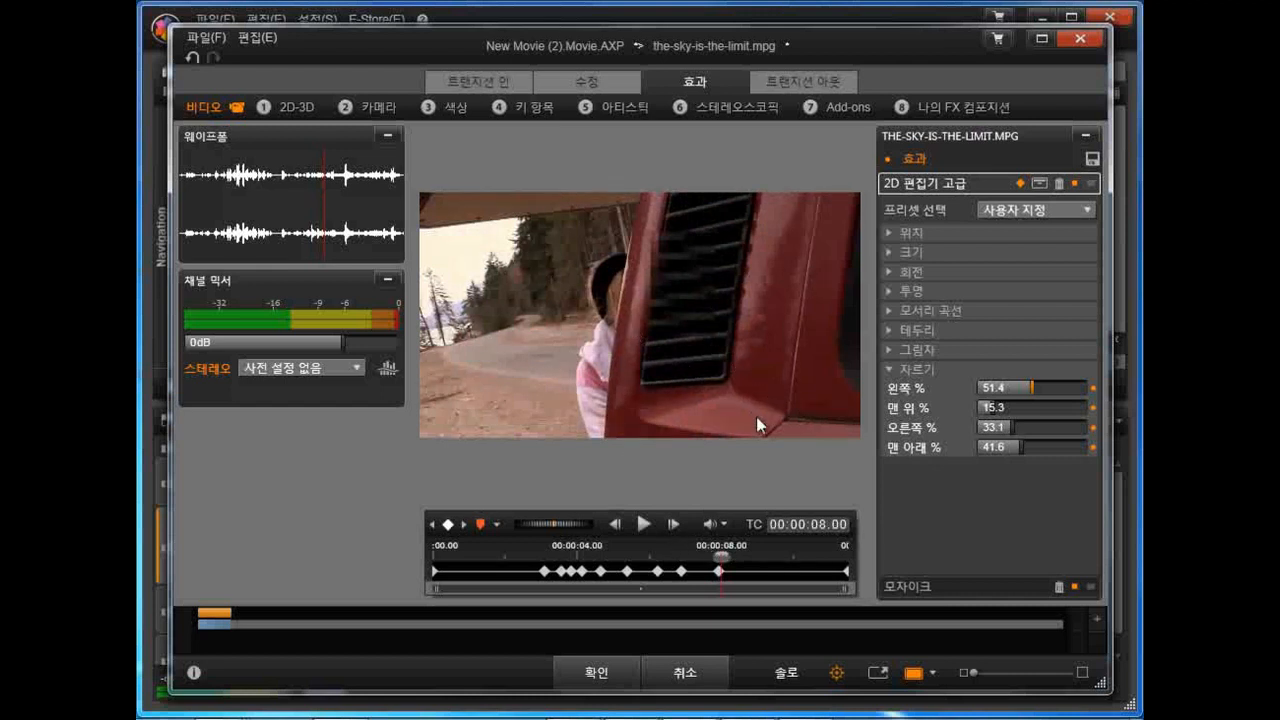
click(448, 526)
drag(1030, 387, 1094, 386)
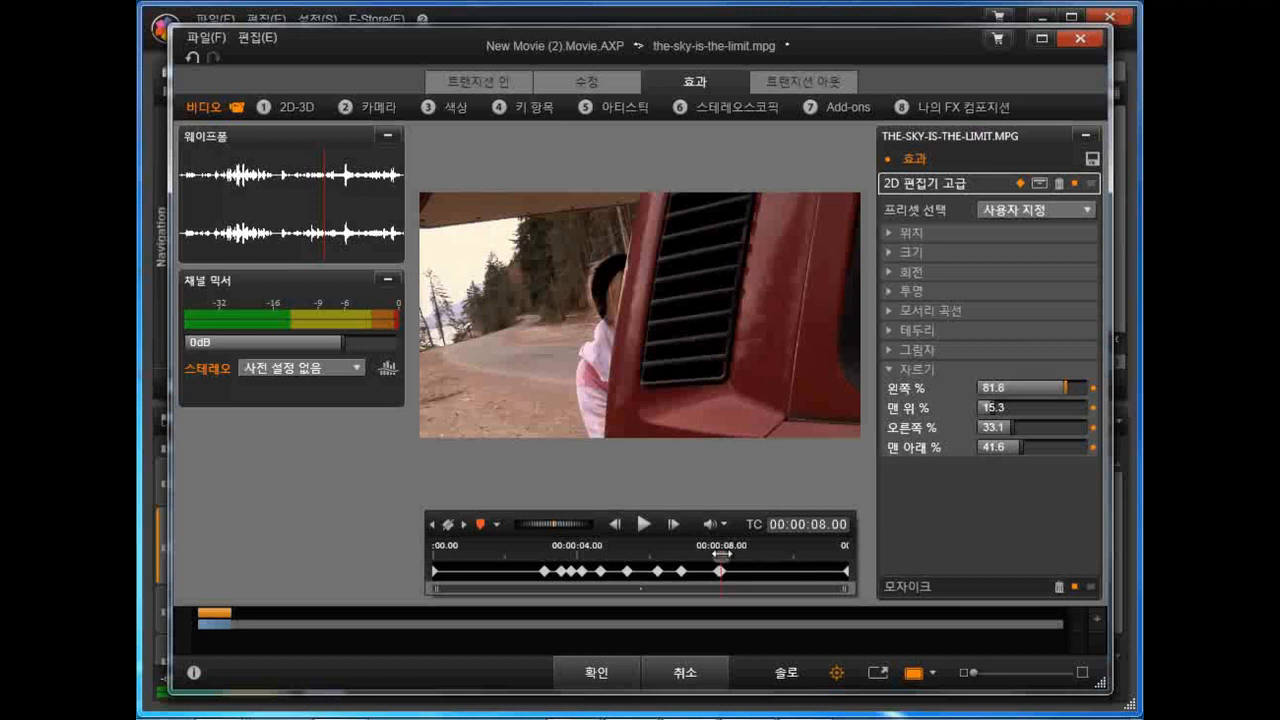
Step: At 00:00:03.02, just before the woman appears, add a keyframe that raises the left crop to hide the mosaic
mouse_move(721, 558)
mouse_down()
mouse_move(706, 558)
mouse_move(721, 558)
mouse_up()
drag(721, 558, 845, 562)
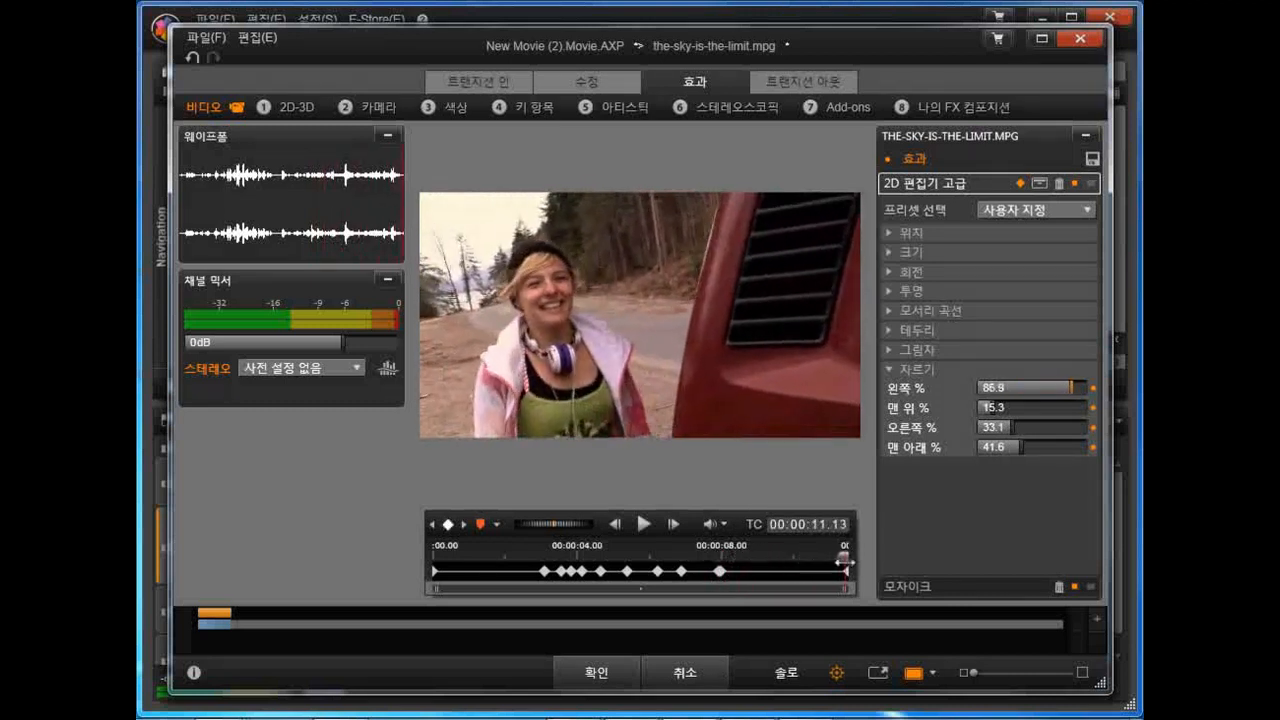
drag(843, 557, 430, 566)
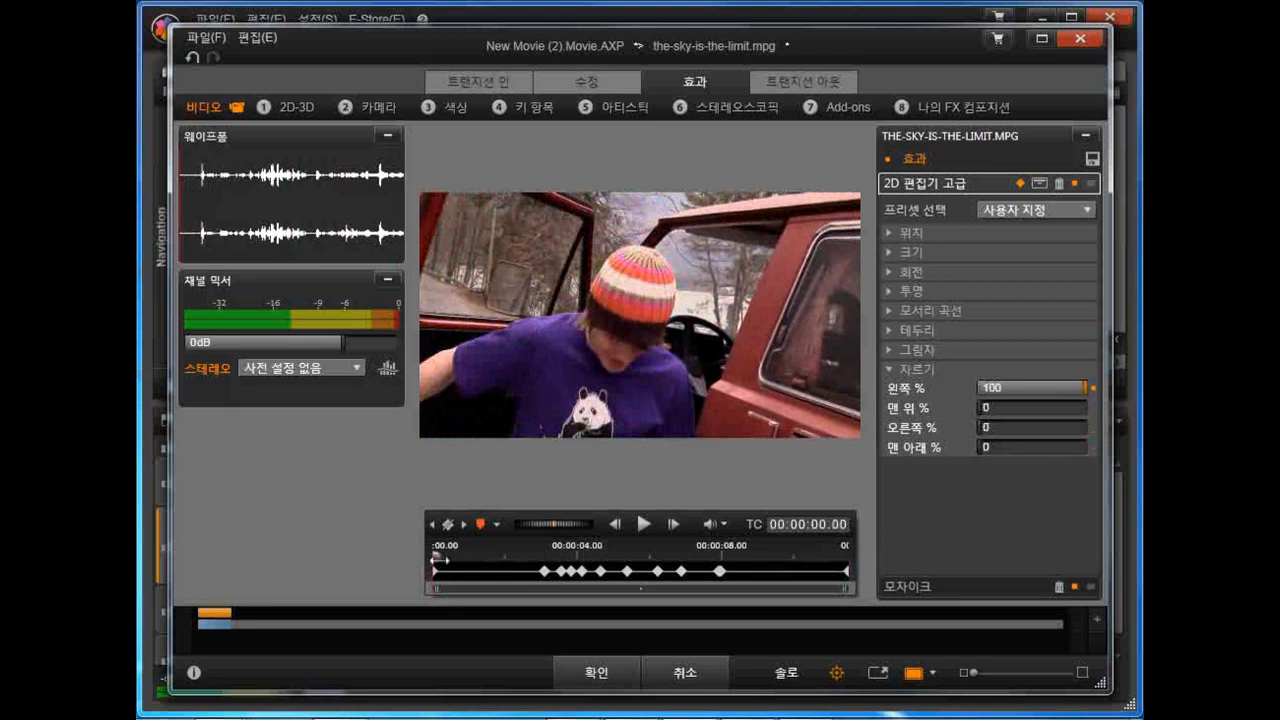
drag(436, 557, 517, 556)
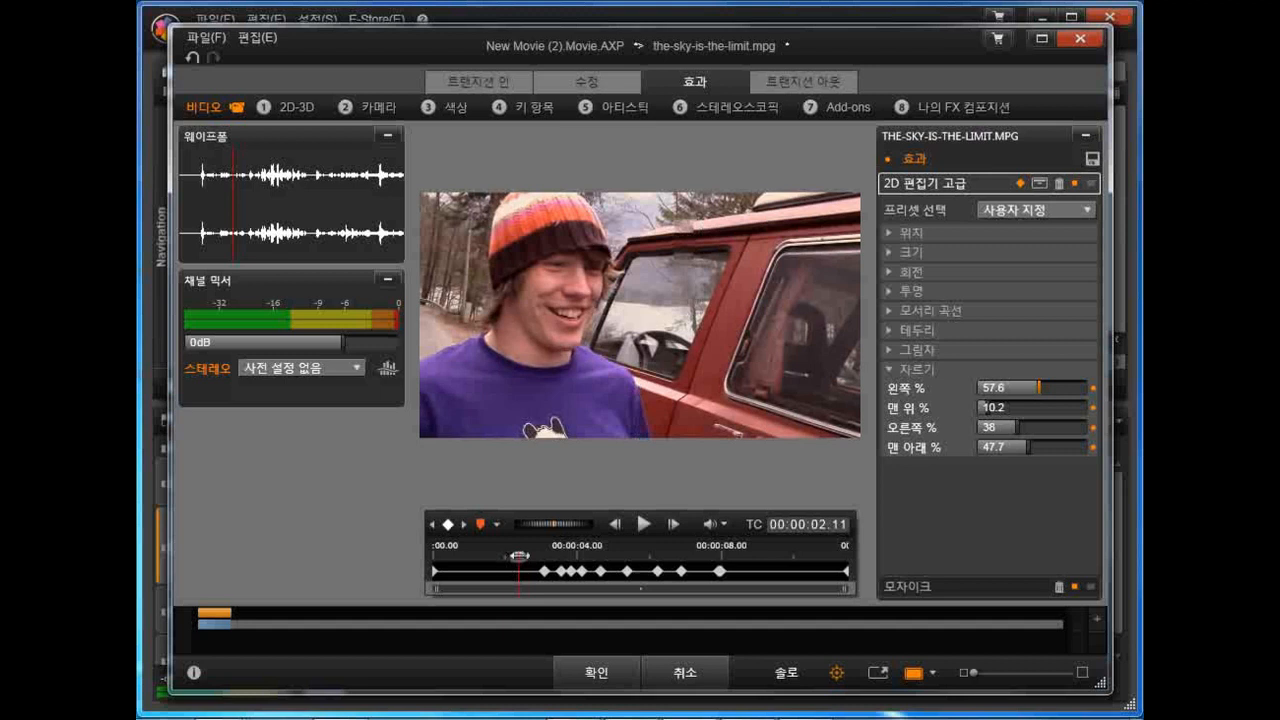
drag(519, 556, 542, 556)
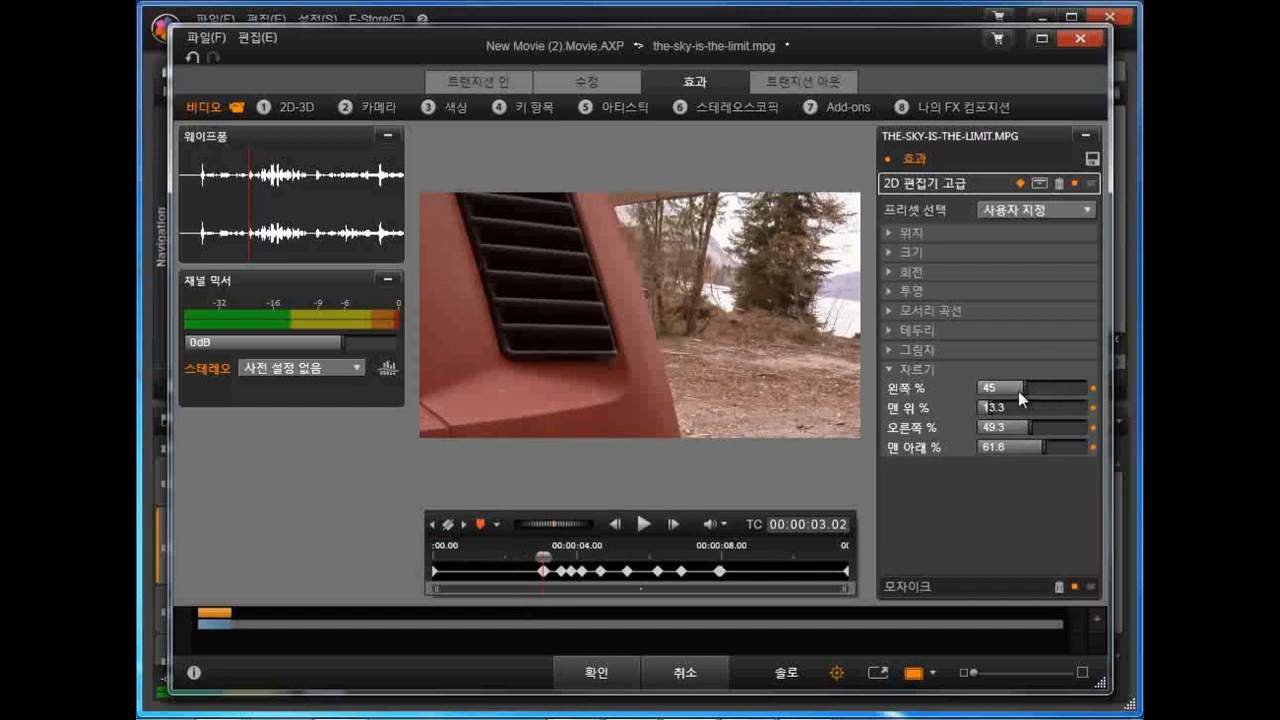
drag(1025, 387, 1088, 388)
Step: Scrub through the whole clip to check that the mosaic covers only the woman's face
drag(543, 556, 434, 566)
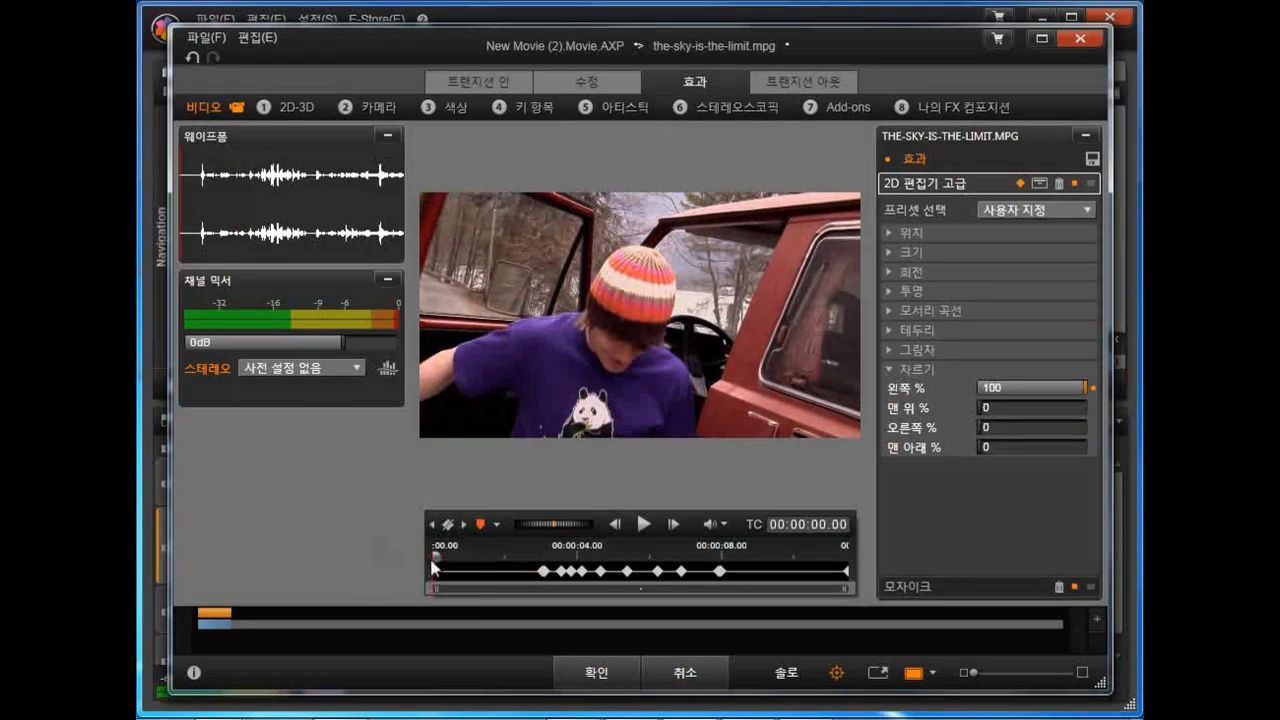
drag(434, 557, 545, 556)
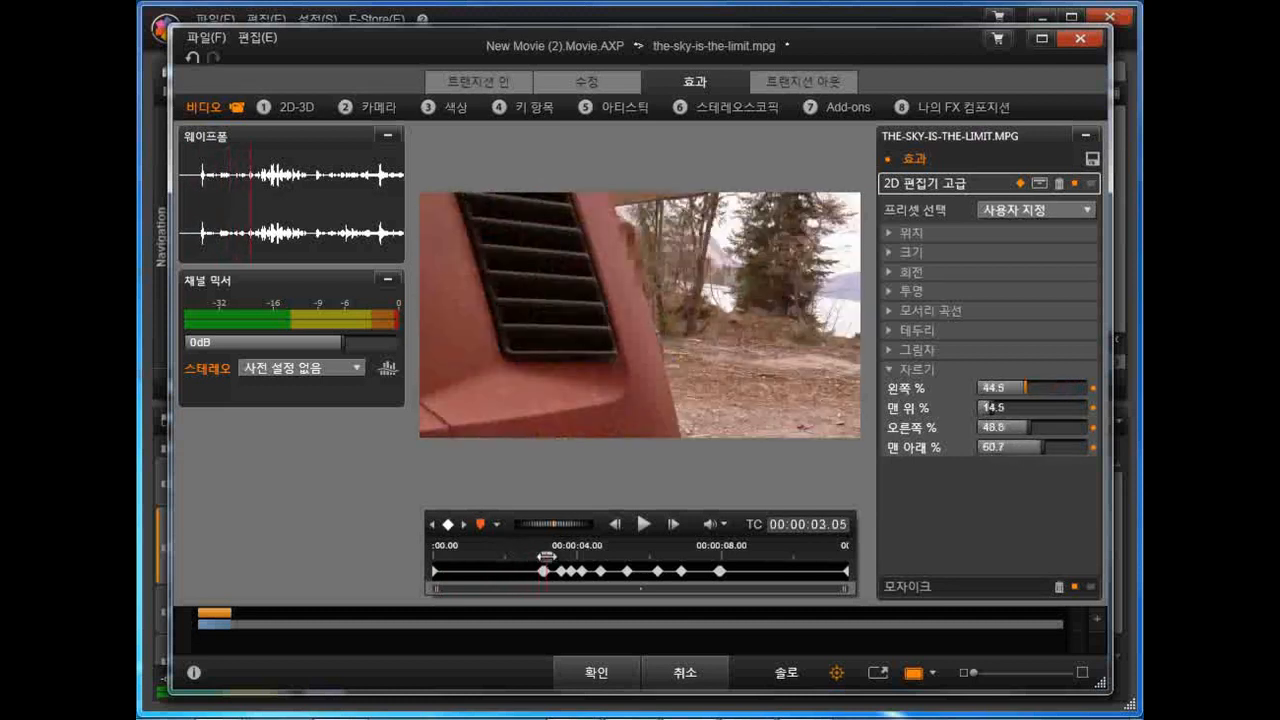
drag(548, 556, 809, 569)
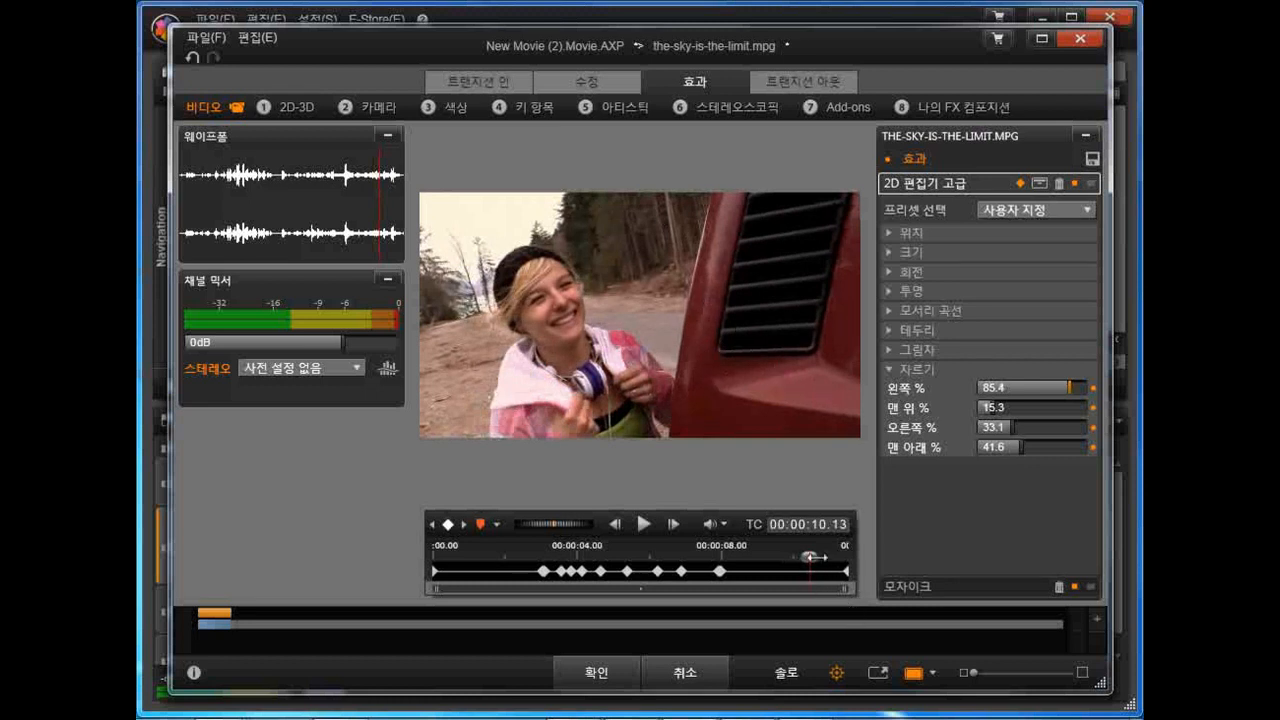
drag(810, 556, 849, 556)
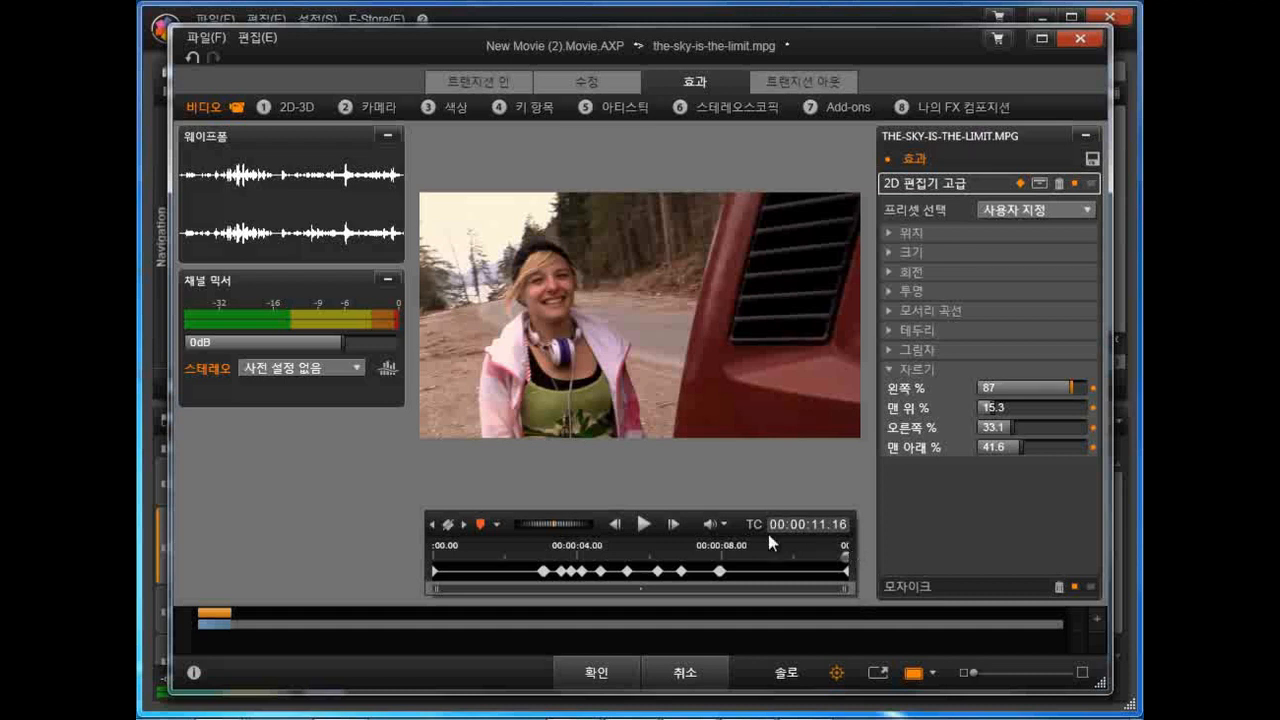
click(564, 554)
drag(564, 554, 682, 553)
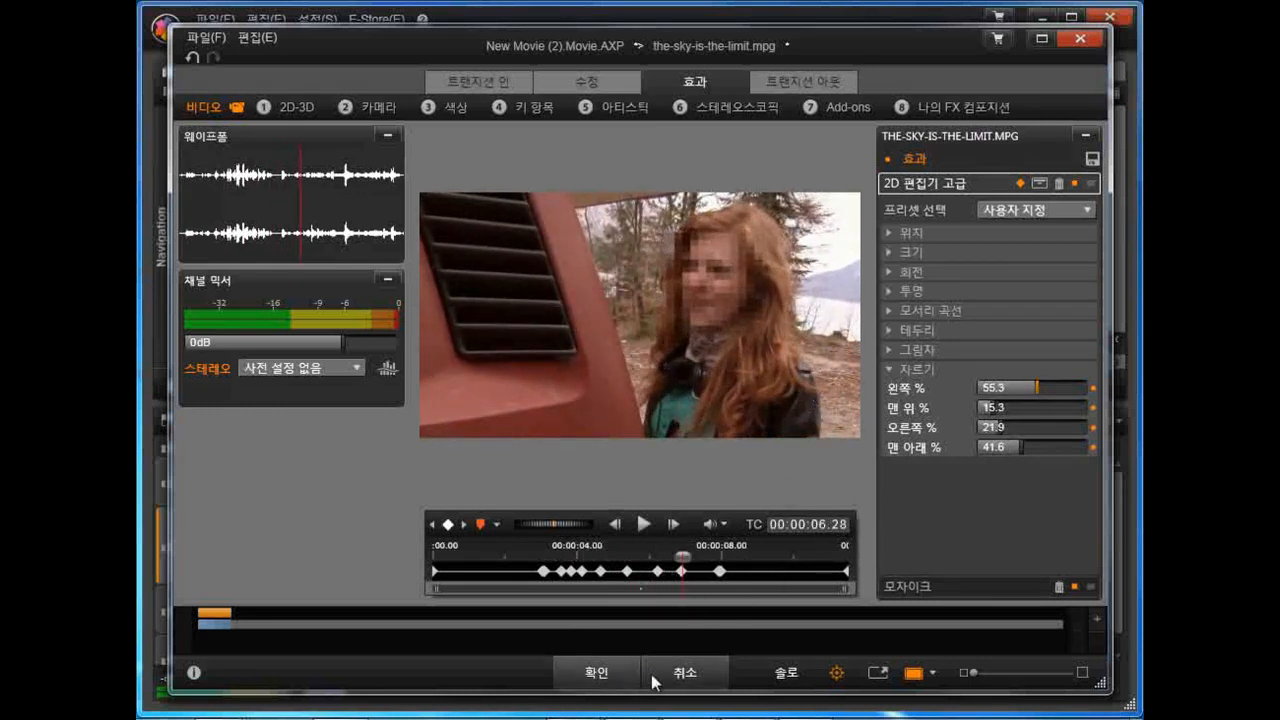
Step: Apply the effect edits to the clip and play the movie timeline from the start
click(596, 670)
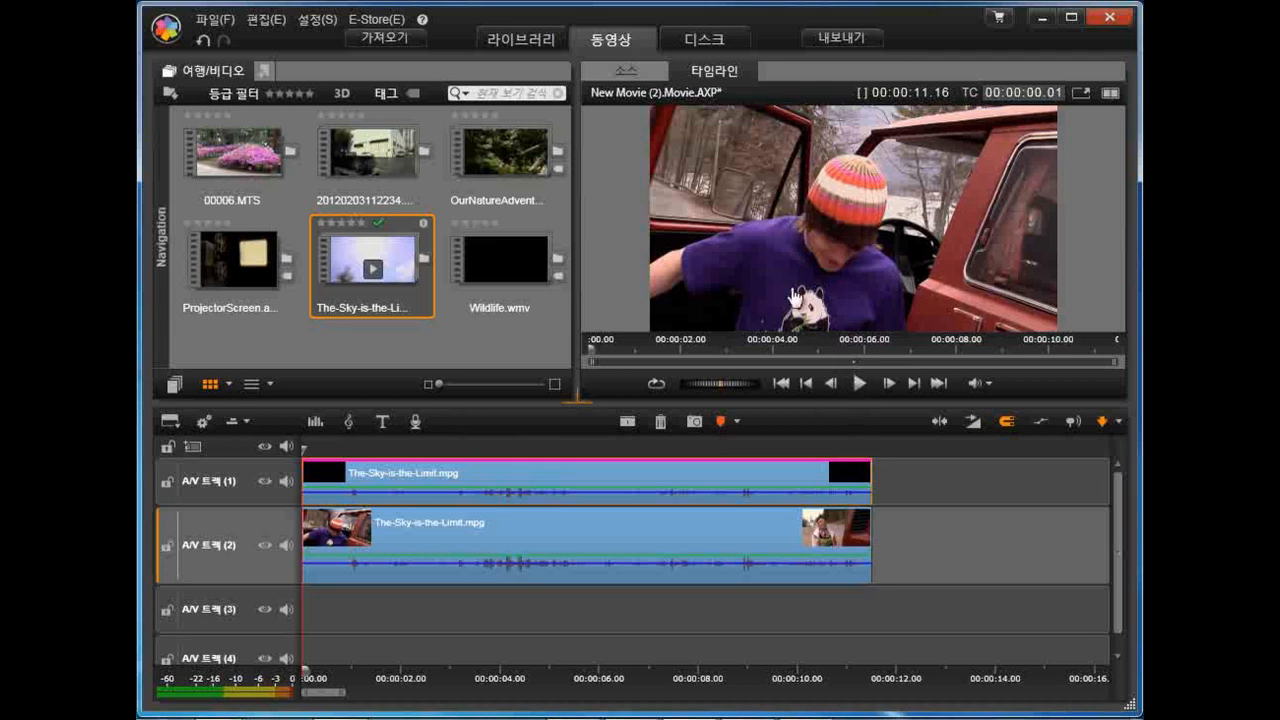
click(861, 384)
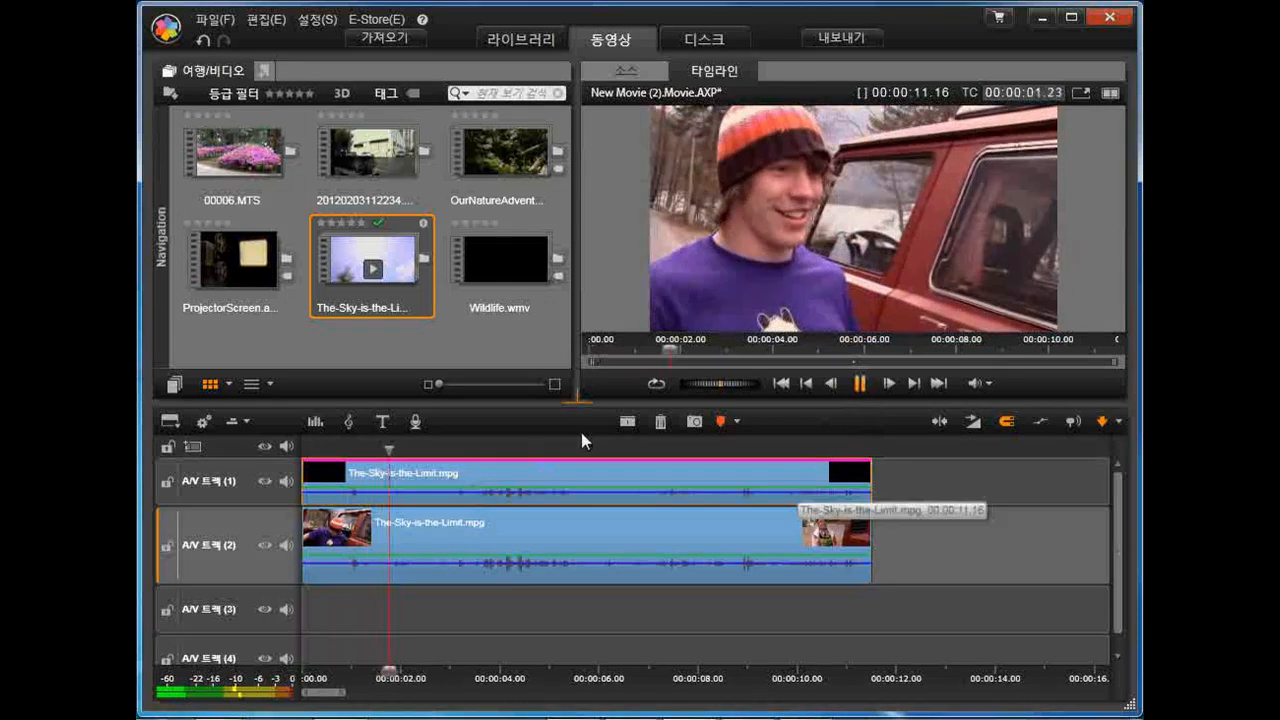